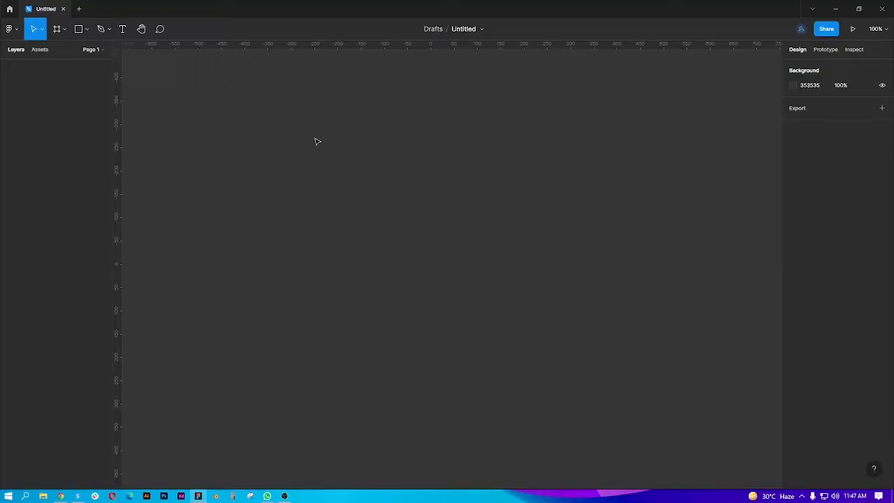
Draw a wide rectangle about 781 × 275 in the canvas's upper area and narrow it to about 743.
{"action": "left_click", "coordinate": [87, 30]}
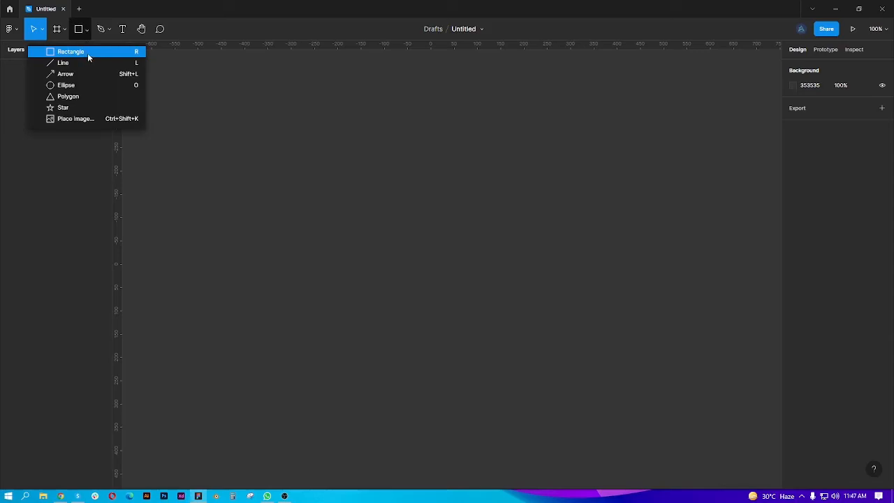
{"action": "left_click", "coordinate": [87, 53]}
{"action": "mouse_move", "coordinate": [189, 99]}
{"action": "left_mouse_down"}
{"action": "mouse_move", "coordinate": [274, 139]}
{"action": "mouse_move", "coordinate": [555, 219]}
{"action": "left_mouse_up"}
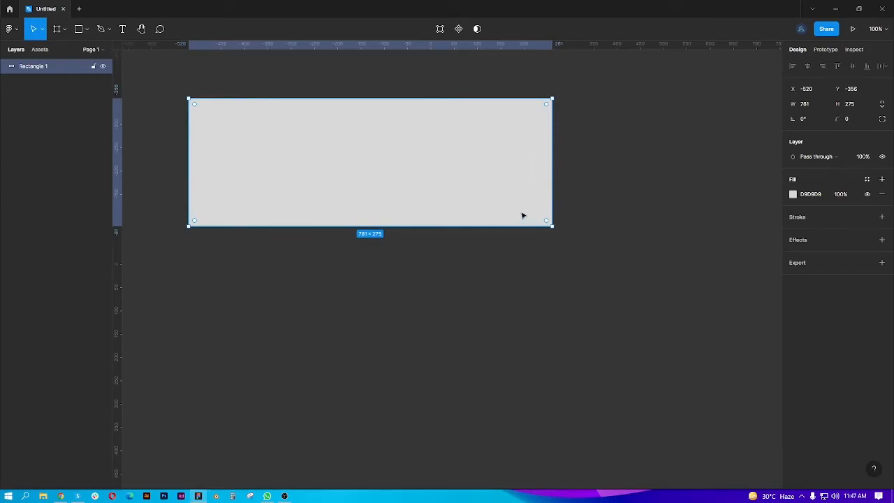
{"action": "mouse_move", "coordinate": [549, 185]}
{"action": "left_mouse_down"}
{"action": "mouse_move", "coordinate": [268, 184]}
{"action": "mouse_move", "coordinate": [574, 183]}
{"action": "mouse_move", "coordinate": [470, 182]}
{"action": "mouse_move", "coordinate": [535, 181]}
{"action": "left_mouse_up"}
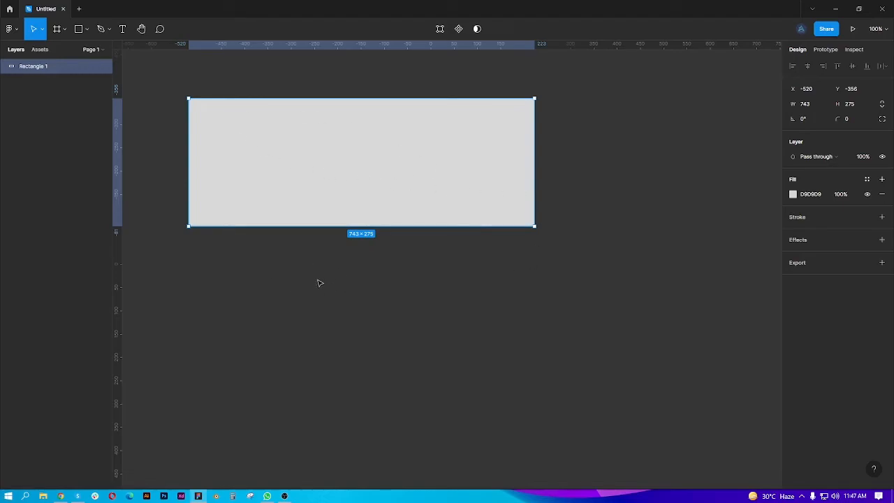
Draw a square about 383 × 383 below the wide rectangle and shrink it proportionally to about 376 × 376.
{"action": "left_click", "coordinate": [79, 31]}
{"action": "left_click", "coordinate": [85, 32]}
{"action": "left_click", "coordinate": [63, 49]}
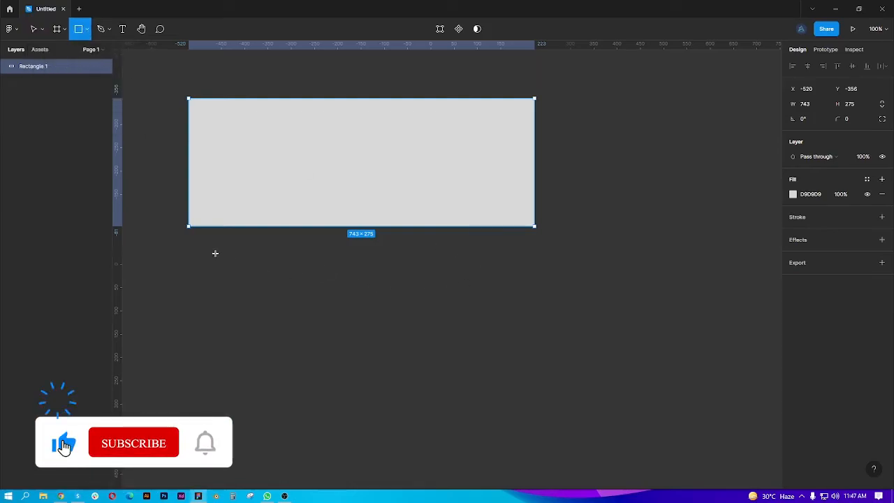
{"action": "left_click_drag", "start_coordinate": [215, 253], "coordinate": [394, 411]}
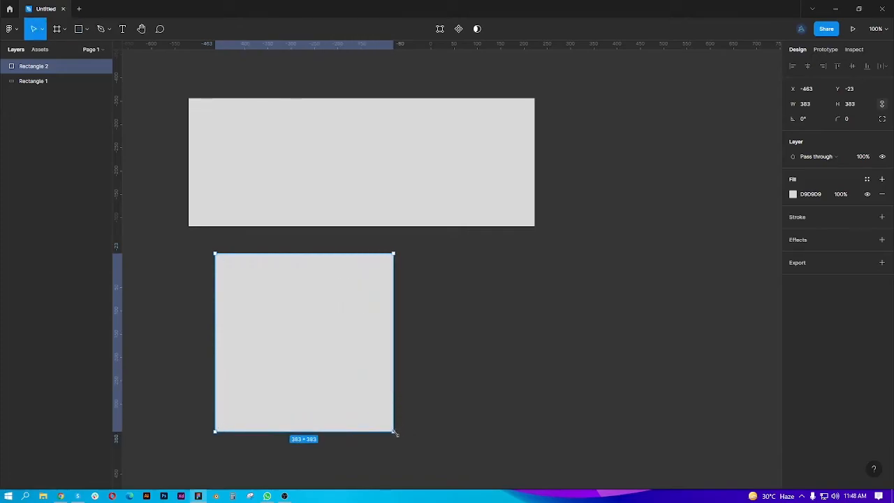
{"action": "mouse_move", "coordinate": [395, 433]}
{"action": "left_mouse_down"}
{"action": "mouse_move", "coordinate": [265, 306]}
{"action": "mouse_move", "coordinate": [409, 448]}
{"action": "mouse_move", "coordinate": [270, 335]}
{"action": "mouse_move", "coordinate": [230, 283]}
{"action": "mouse_move", "coordinate": [372, 414]}
{"action": "mouse_move", "coordinate": [318, 356]}
{"action": "mouse_move", "coordinate": [400, 423]}
{"action": "mouse_move", "coordinate": [341, 361]}
{"action": "mouse_move", "coordinate": [390, 416]}
{"action": "left_mouse_up"}
Move the square to the right of the wide rectangle, positioning it at X 291, Y -360.
{"action": "left_click_drag", "start_coordinate": [310, 345], "coordinate": [641, 194]}
{"action": "scroll", "coordinate": [522, 347], "scroll_direction": "up", "scroll_amount": 2}
{"action": "scroll", "coordinate": [522, 347], "scroll_direction": "right", "scroll_amount": 2}
{"action": "scroll", "coordinate": [545, 328], "scroll_direction": "down", "scroll_amount": 2}
{"action": "scroll", "coordinate": [545, 328], "scroll_direction": "left", "scroll_amount": 2}
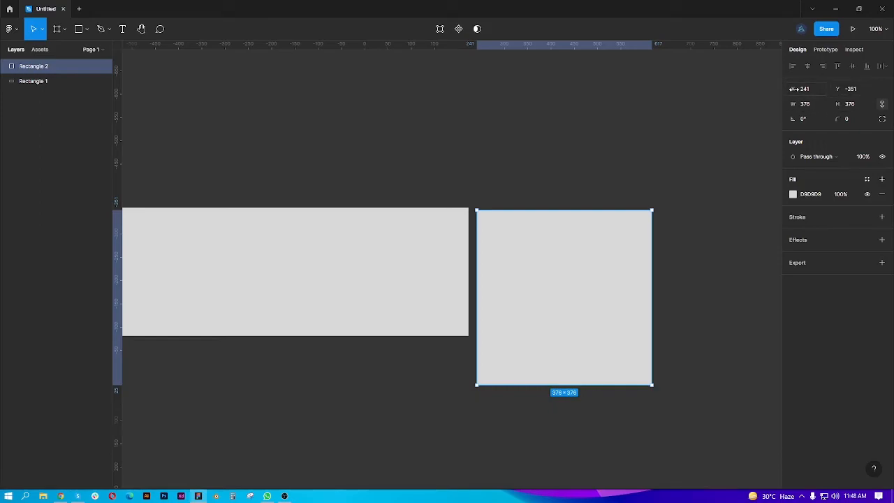
{"action": "left_click_drag", "start_coordinate": [793, 89], "coordinate": [825, 98]}
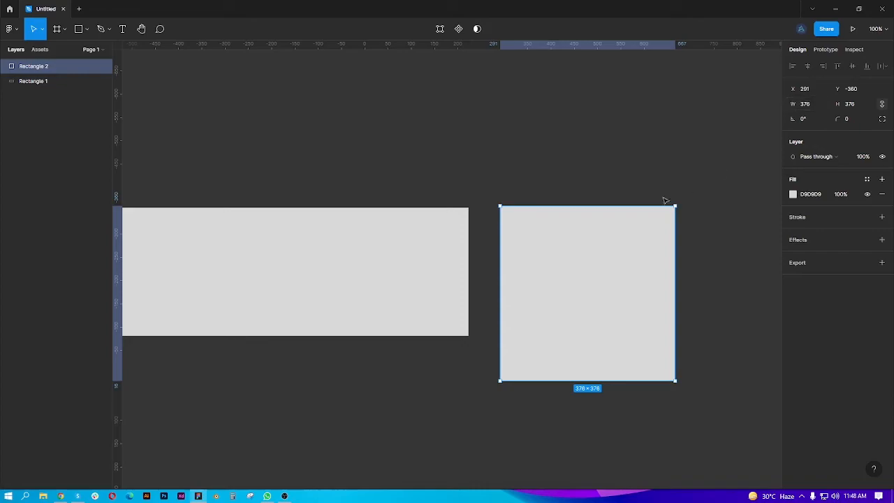
Widen the square to about 416, and scale it proportionally to 319 × 287.64.
{"action": "left_click_drag", "start_coordinate": [673, 268], "coordinate": [694, 267]}
{"action": "mouse_move", "coordinate": [796, 104]}
{"action": "left_mouse_down"}
{"action": "mouse_move", "coordinate": [842, 104]}
{"action": "mouse_move", "coordinate": [795, 104]}
{"action": "left_mouse_up"}
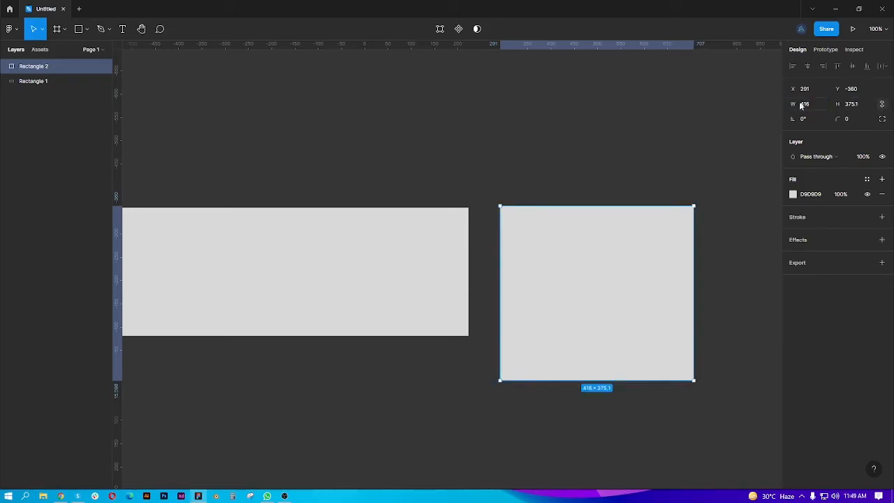
{"action": "left_click_drag", "start_coordinate": [793, 104], "coordinate": [703, 114]}
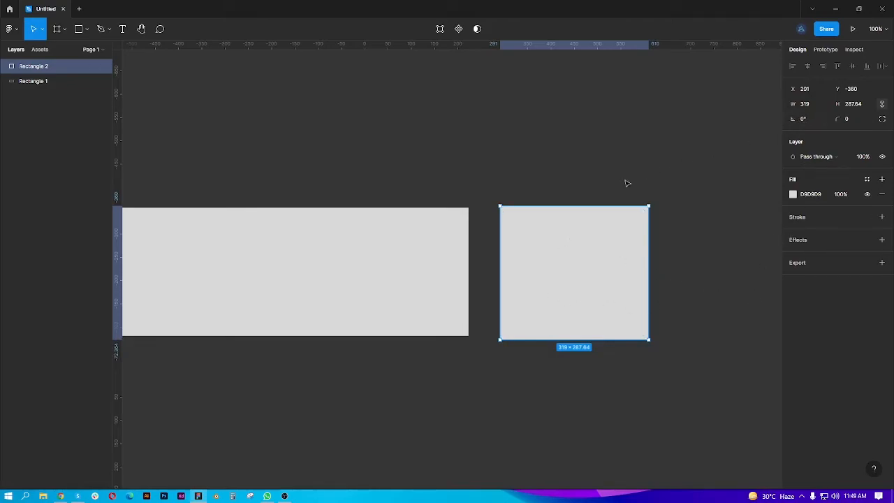
Round all corners of the resized second rectangle to a radius of 7.
{"action": "scroll", "coordinate": [637, 180], "scroll_direction": "up", "scroll_amount": 5}
{"action": "left_click_drag", "start_coordinate": [634, 226], "coordinate": [532, 161]}
{"action": "left_click_drag", "start_coordinate": [344, 277], "coordinate": [357, 254]}
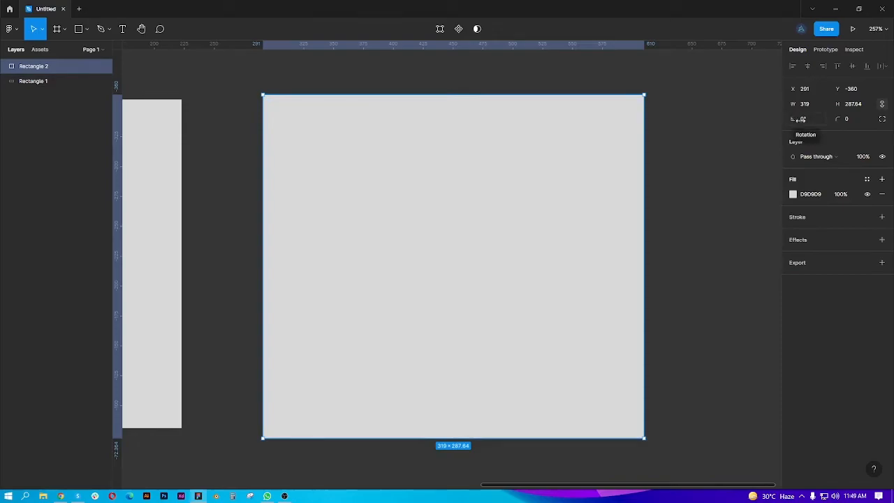
{"action": "left_click_drag", "start_coordinate": [838, 120], "coordinate": [747, 126]}
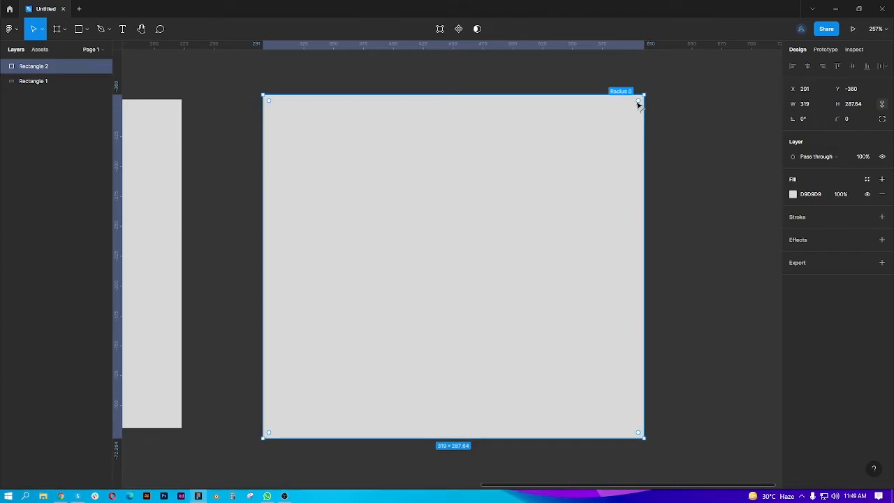
{"action": "mouse_move", "coordinate": [638, 103]}
{"action": "left_mouse_down"}
{"action": "mouse_move", "coordinate": [371, 270]}
{"action": "mouse_move", "coordinate": [587, 164]}
{"action": "mouse_move", "coordinate": [639, 120]}
{"action": "mouse_move", "coordinate": [594, 135]}
{"action": "mouse_move", "coordinate": [410, 247]}
{"action": "mouse_move", "coordinate": [510, 200]}
{"action": "mouse_move", "coordinate": [639, 111]}
{"action": "left_mouse_up"}
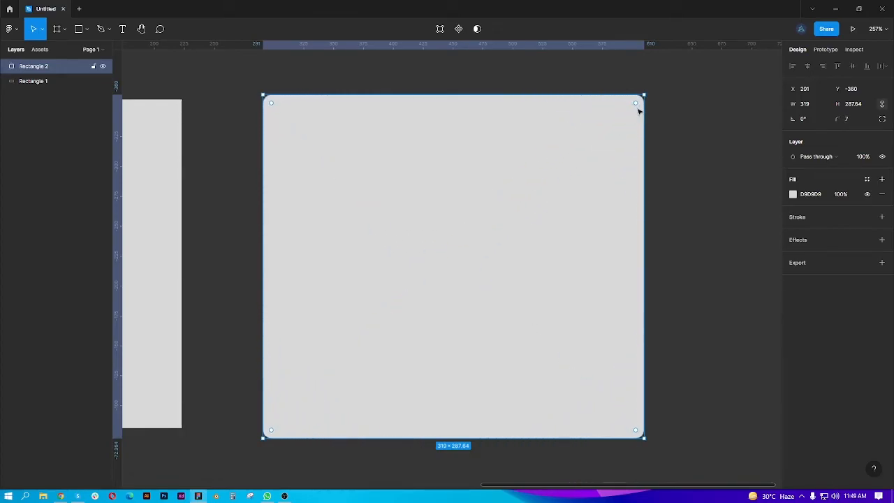
Rotate the rounded rectangle freely to about 126.71° and bring it level at -180°.
{"action": "left_click_drag", "start_coordinate": [599, 264], "coordinate": [588, 256]}
{"action": "scroll", "coordinate": [587, 254], "scroll_direction": "down", "scroll_amount": 1}
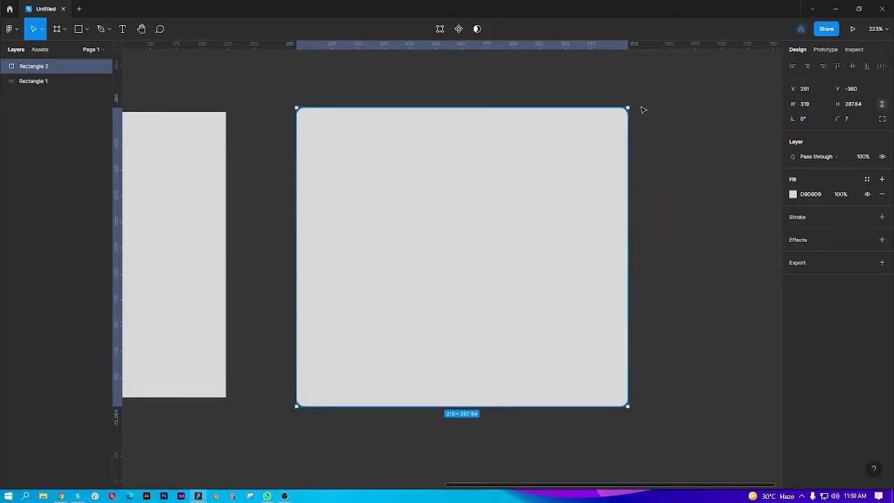
{"action": "left_click_drag", "start_coordinate": [632, 104], "coordinate": [363, 238]}
{"action": "scroll", "coordinate": [608, 288], "scroll_direction": "down", "scroll_amount": 5}
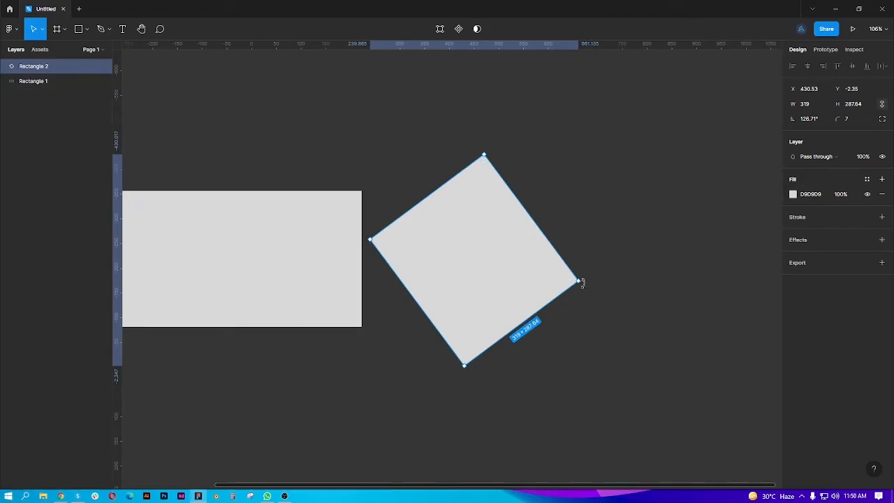
{"action": "left_click_drag", "start_coordinate": [582, 283], "coordinate": [567, 191]}
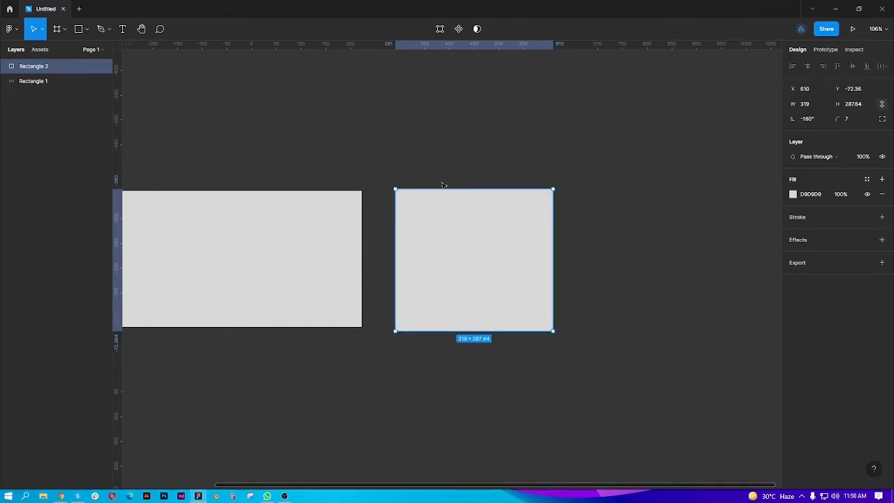
Enable independent corner radii on the rounded rectangle and set its upper-left corner radius to 50.
{"action": "scroll", "coordinate": [499, 279], "scroll_direction": "left", "scroll_amount": 2}
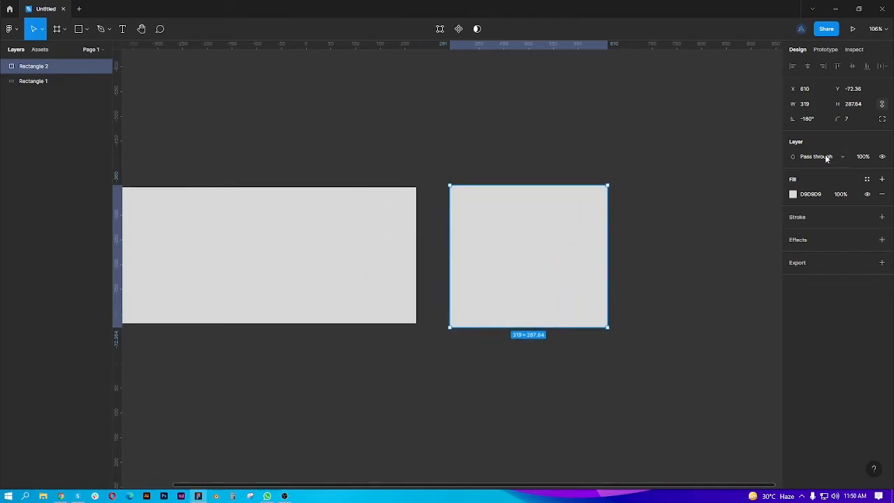
{"action": "left_click", "coordinate": [882, 119]}
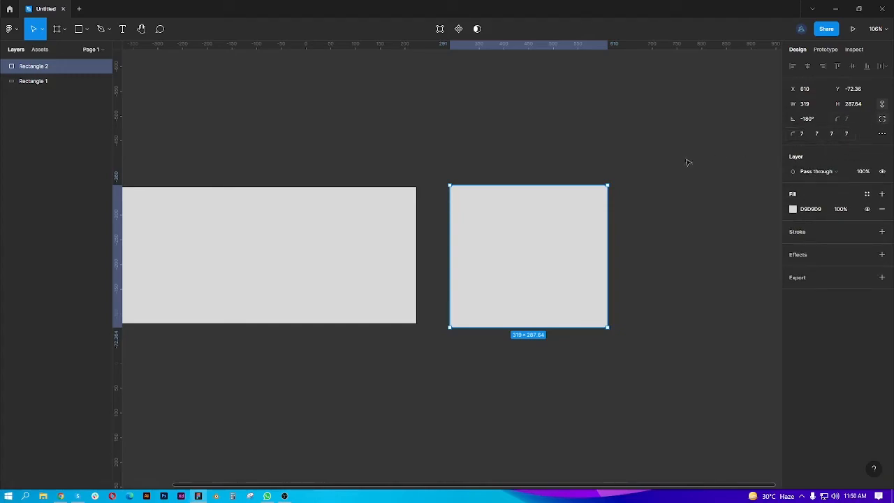
{"action": "scroll", "coordinate": [624, 183], "scroll_direction": "up", "scroll_amount": 3}
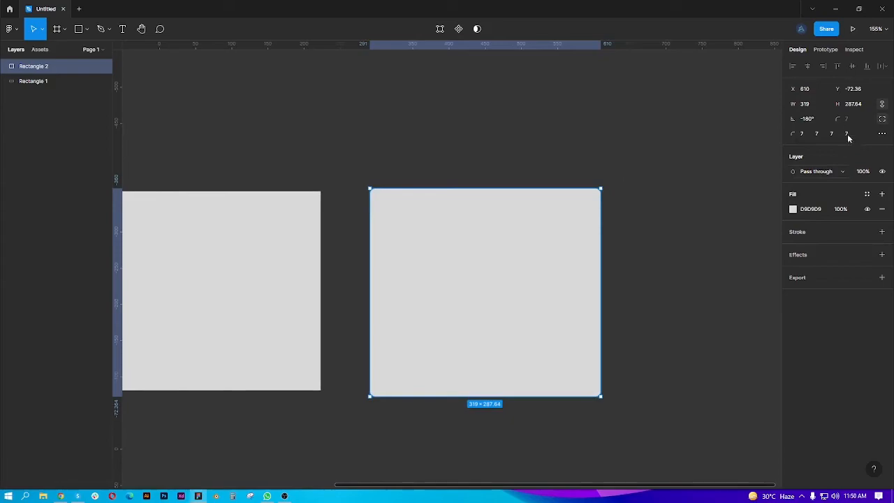
{"action": "left_click", "coordinate": [803, 134]}
{"action": "key", "text": "Up"}
{"action": "key", "text": "Up"}
{"action": "key", "text": "Up"}
{"action": "key", "text": "Up"}
{"action": "key", "text": "Up"}
{"action": "key", "text": "Up"}
{"action": "key", "text": "Up"}
{"action": "key", "text": "Up"}
{"action": "key", "text": "Up"}
{"action": "key", "text": "Up"}
{"action": "key", "text": "Up"}
{"action": "key", "text": "Up"}
{"action": "key", "text": "Up"}
{"action": "key", "text": "Up"}
{"action": "key", "text": "Up"}
{"action": "key", "text": "Up"}
{"action": "key", "text": "Up"}
{"action": "key", "text": "Up"}
{"action": "key", "text": "Up"}
{"action": "key", "text": "Up"}
{"action": "key", "text": "Up"}
{"action": "key", "text": "Up"}
{"action": "key", "text": "Up"}
{"action": "key", "text": "Up"}
{"action": "key", "text": "Up"}
{"action": "key", "text": "Up"}
{"action": "key", "text": "Up"}
{"action": "key", "text": "Up"}
{"action": "key", "text": "Up"}
{"action": "key", "text": "Up"}
{"action": "key", "text": "Up"}
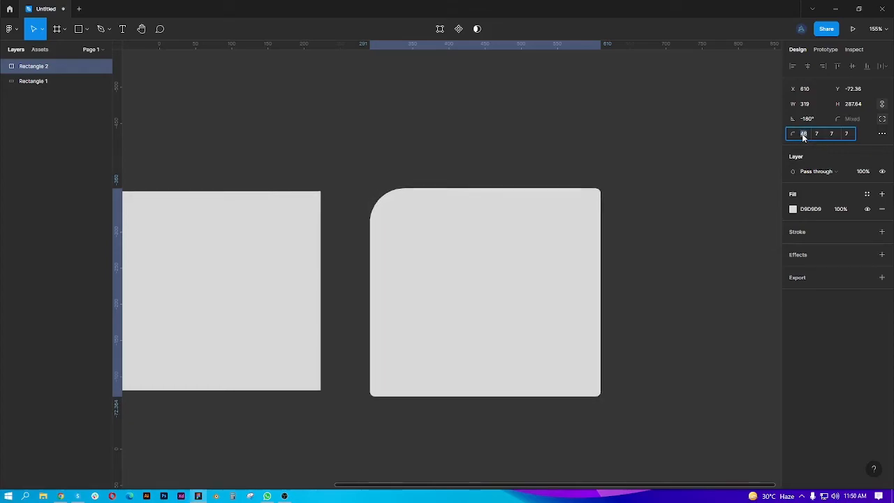
{"action": "key", "text": "Return"}
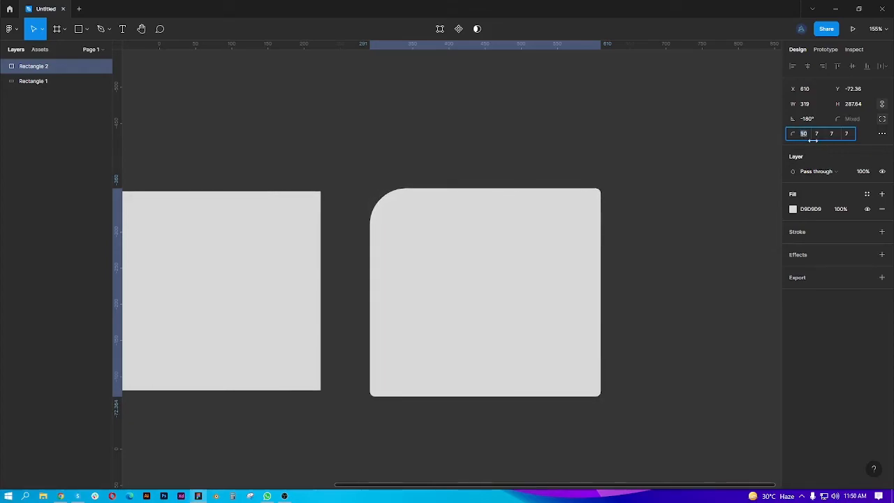
Set the upper-right and lower-right corner radii of the rounded rectangle to 0.
{"action": "left_click", "coordinate": [818, 133]}
{"action": "key", "text": "Return"}
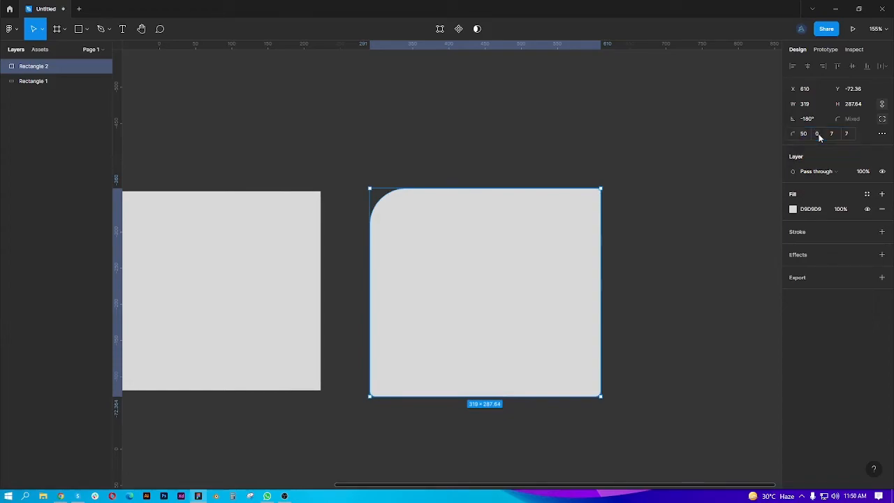
{"action": "left_click", "coordinate": [838, 135]}
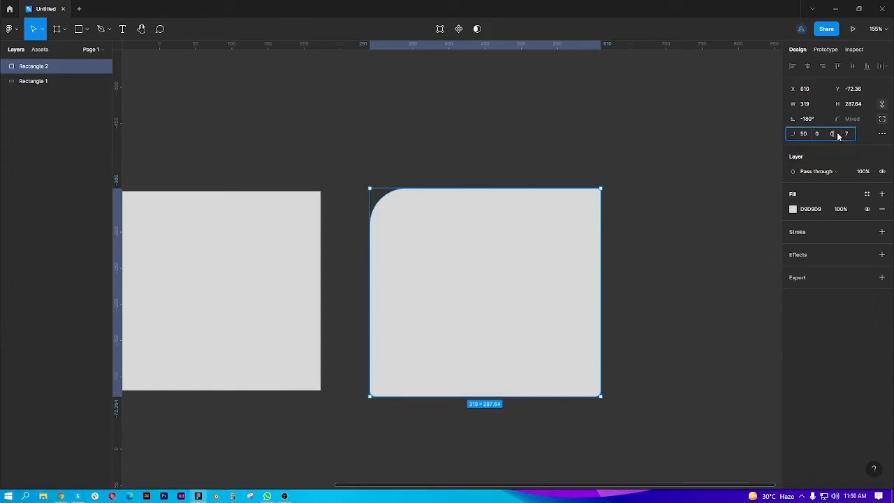
{"action": "type", "text": "0"}
{"action": "key", "text": "Return"}
Try a radius of 50 on the lower-left corner, set it to 0 instead, and dismiss the desktop notification.
{"action": "left_click", "coordinate": [844, 135]}
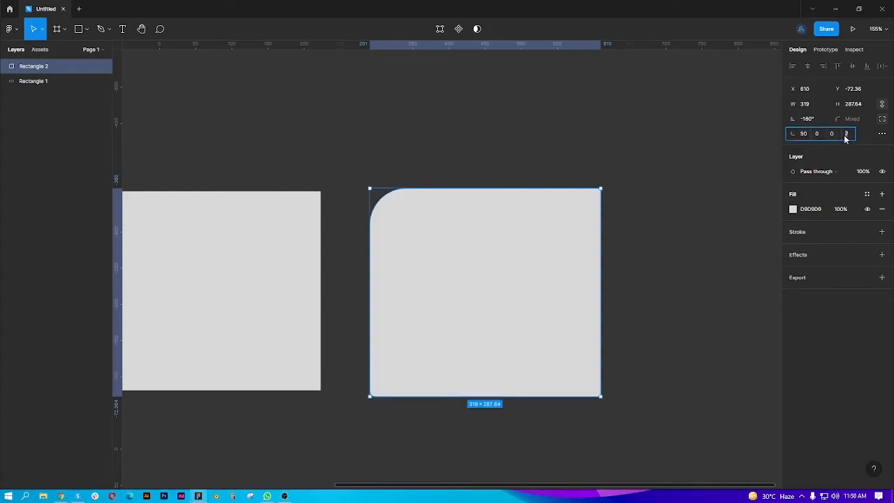
{"action": "key", "text": "Return"}
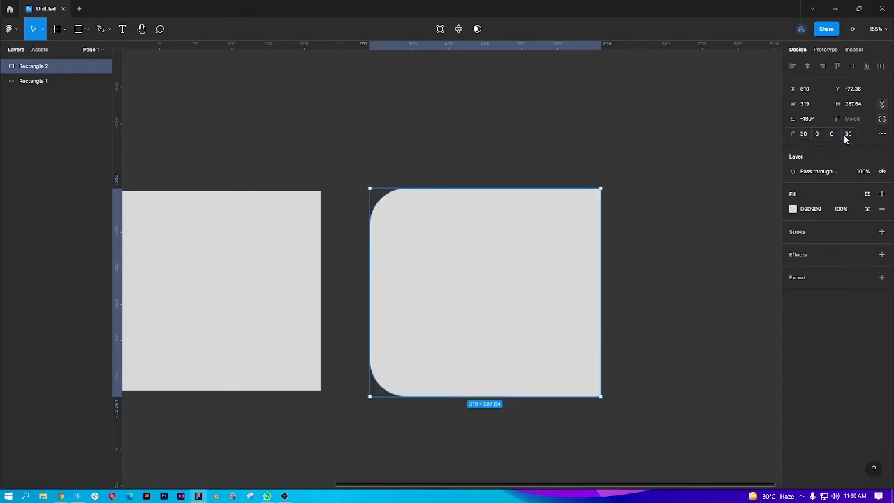
{"action": "double_click", "coordinate": [846, 136]}
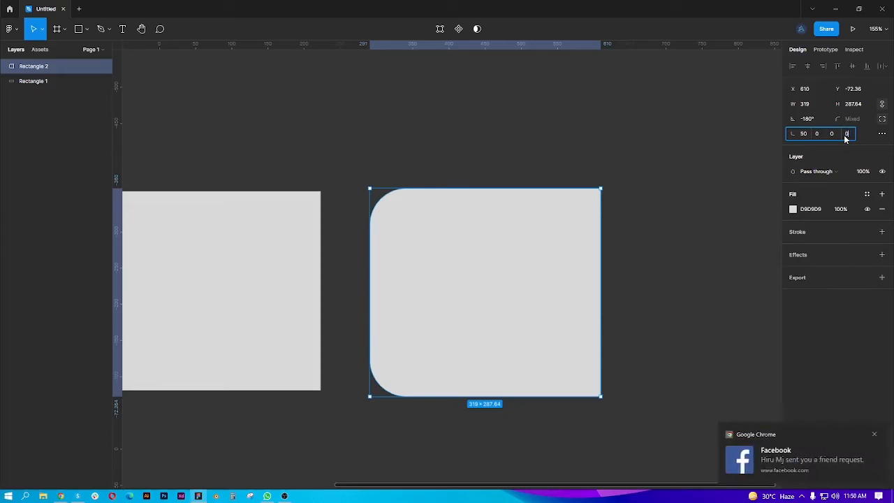
{"action": "type", "text": "0"}
{"action": "key", "text": "Return"}
{"action": "left_click", "coordinate": [873, 434]}
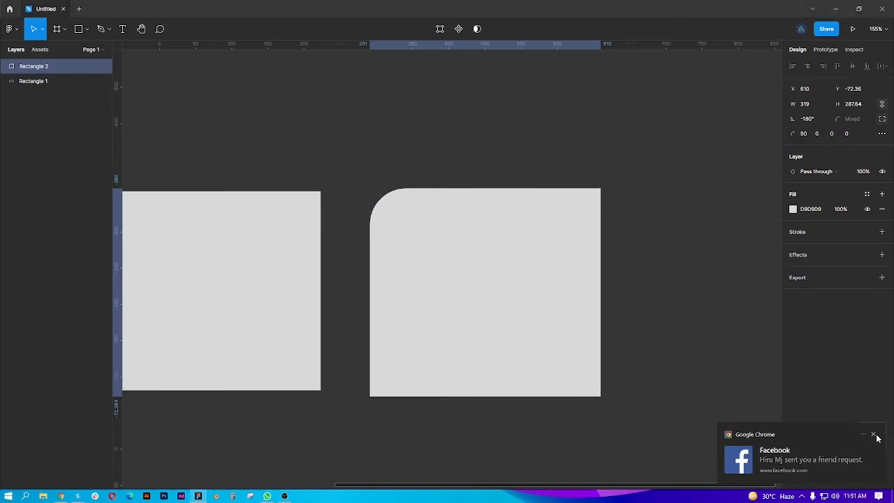
Set the lower-right corner radius to 50, diagonally opposite the rounded upper-left corner.
{"action": "left_click", "coordinate": [831, 138]}
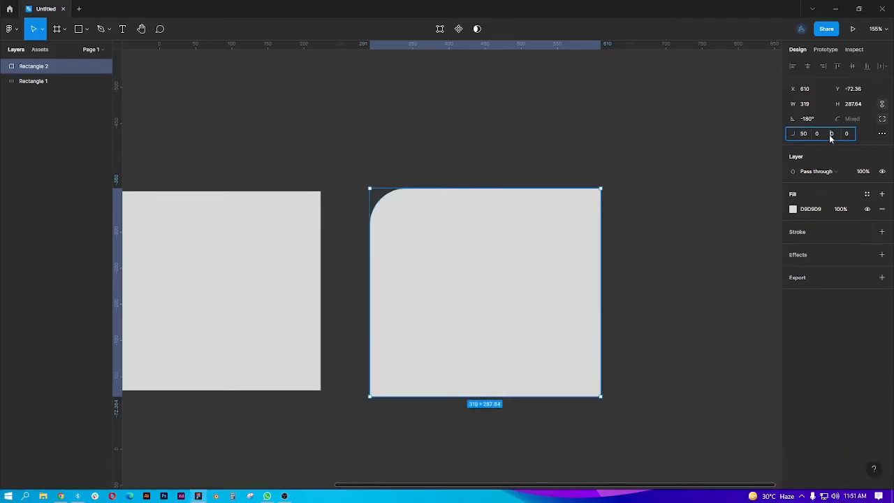
{"action": "type", "text": "50"}
{"action": "key", "text": "Return"}
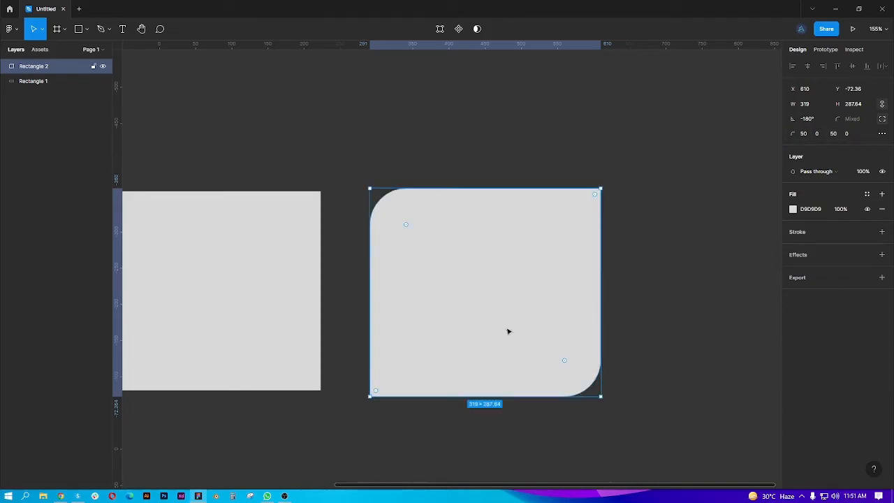
{"action": "left_click_drag", "start_coordinate": [559, 344], "coordinate": [601, 322]}
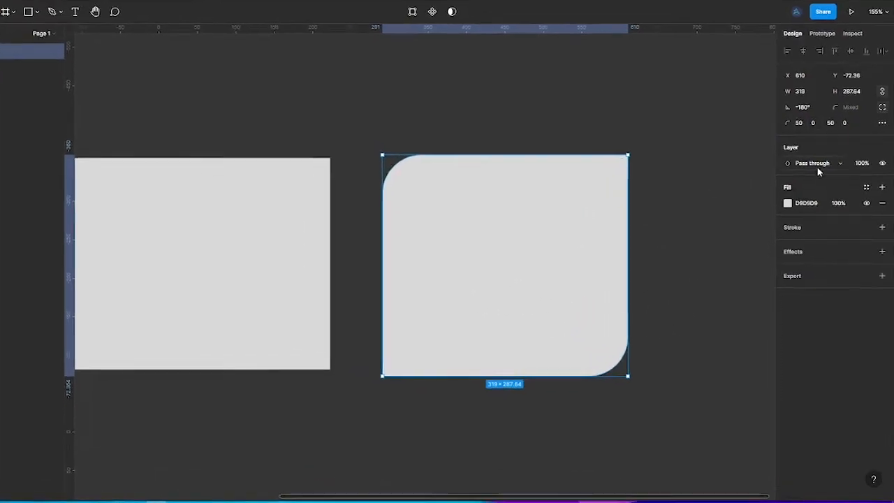
Try the Normal, Darken, Multiply and Color burn blend modes on the rounded shape, and restore Pass through.
{"action": "left_click", "coordinate": [817, 165]}
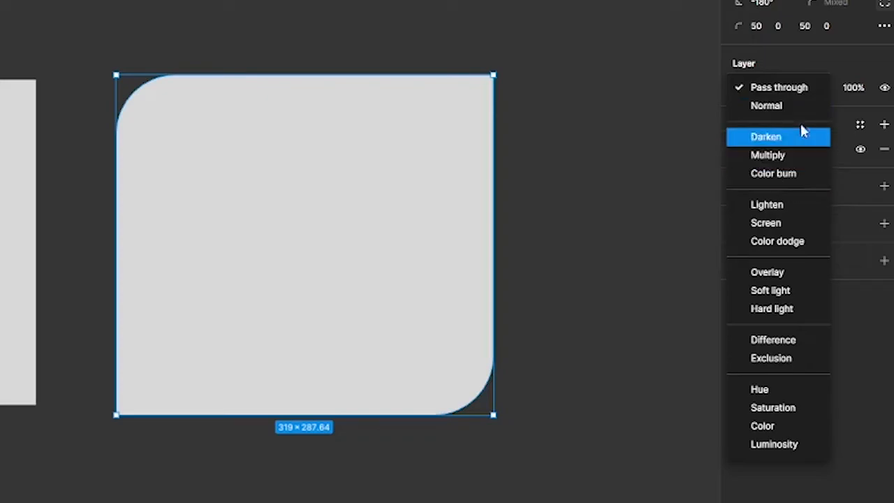
{"action": "left_click", "coordinate": [771, 111]}
{"action": "left_click", "coordinate": [778, 87]}
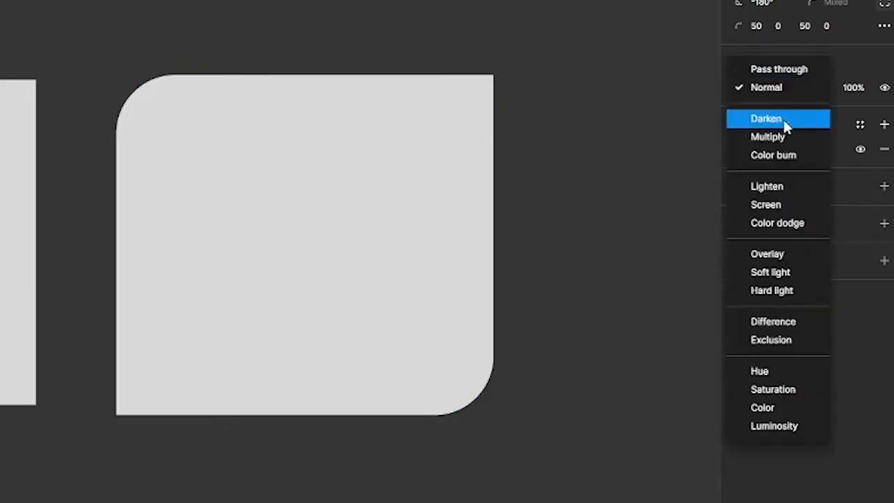
{"action": "left_click", "coordinate": [784, 120]}
{"action": "left_click", "coordinate": [780, 89]}
{"action": "left_click", "coordinate": [784, 106]}
{"action": "left_click", "coordinate": [781, 86]}
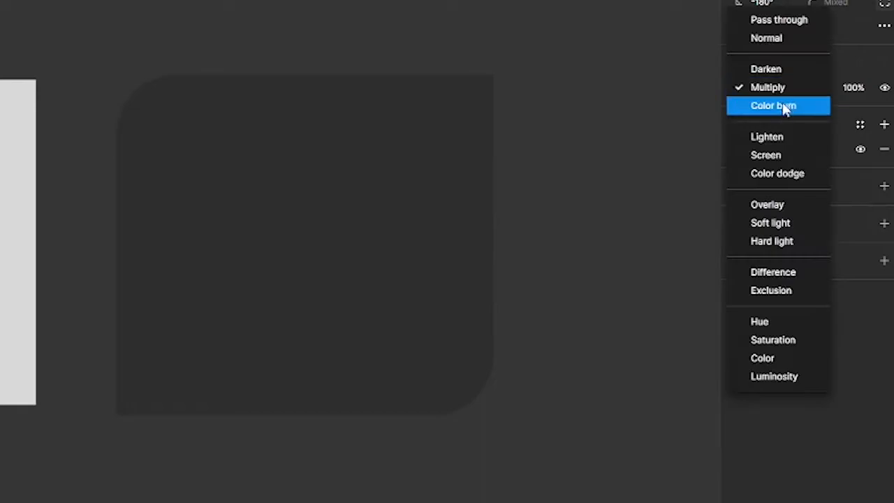
{"action": "left_click", "coordinate": [784, 107]}
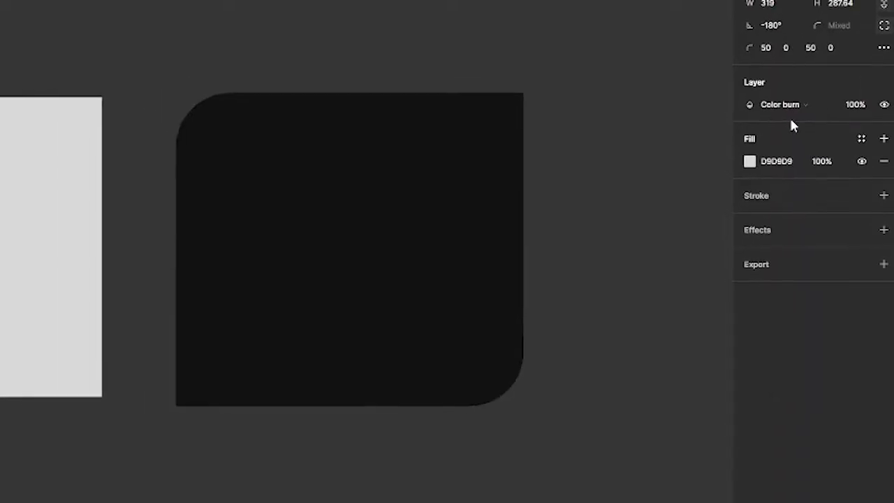
{"action": "left_click", "coordinate": [795, 105]}
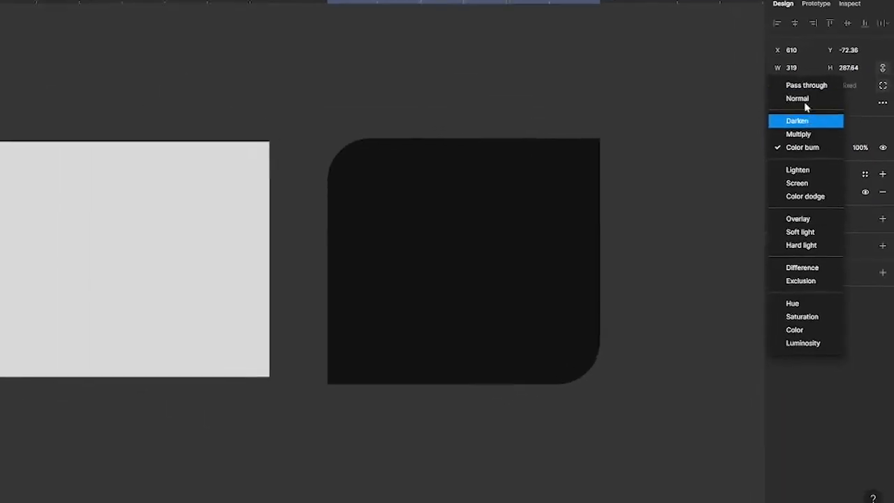
{"action": "left_click", "coordinate": [781, 26]}
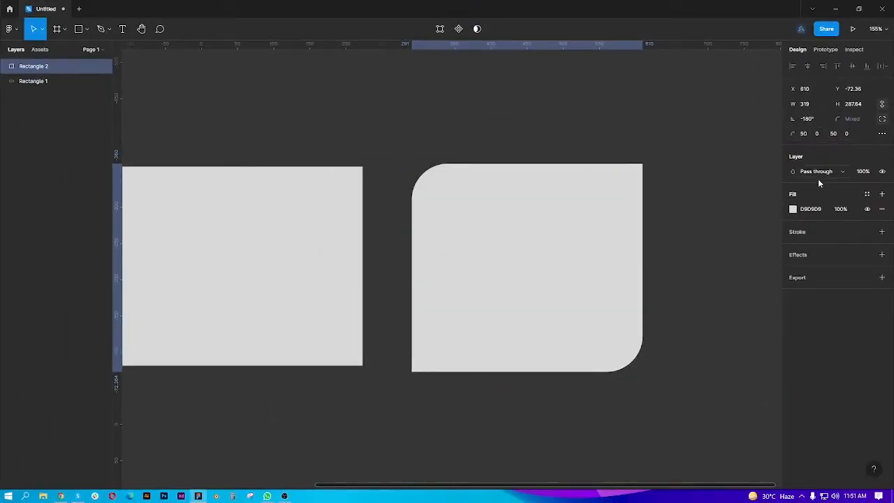
Try layer opacities of 50% and 30% on the rounded shape, restore 100%, and briefly hide the layer before showing it again.
{"action": "left_click", "coordinate": [864, 173]}
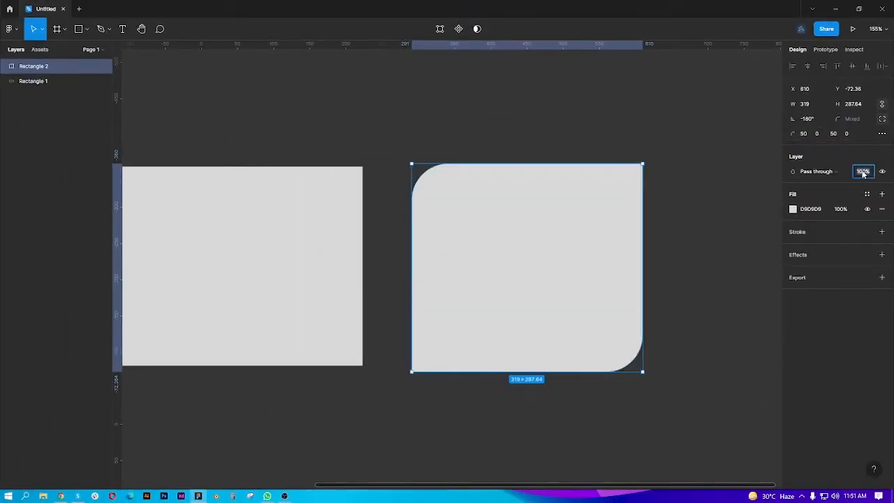
{"action": "type", "text": "50"}
{"action": "key", "text": "Return"}
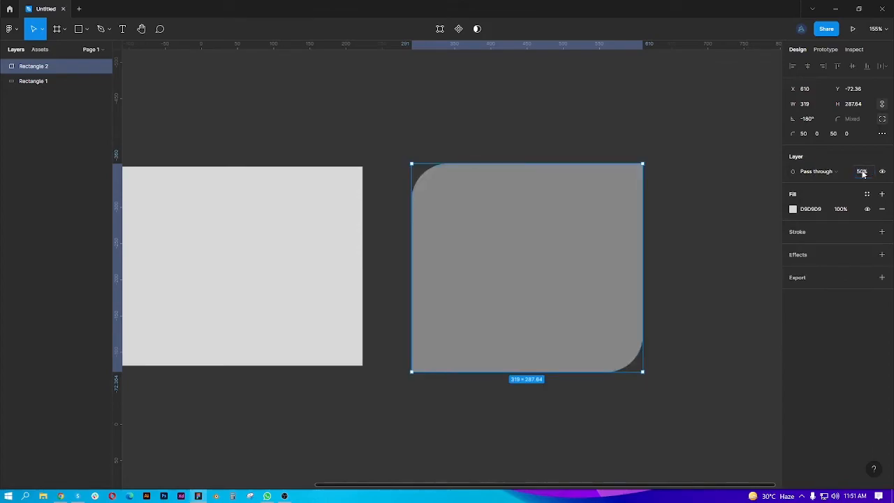
{"action": "left_click", "coordinate": [863, 173]}
{"action": "key", "text": "Return"}
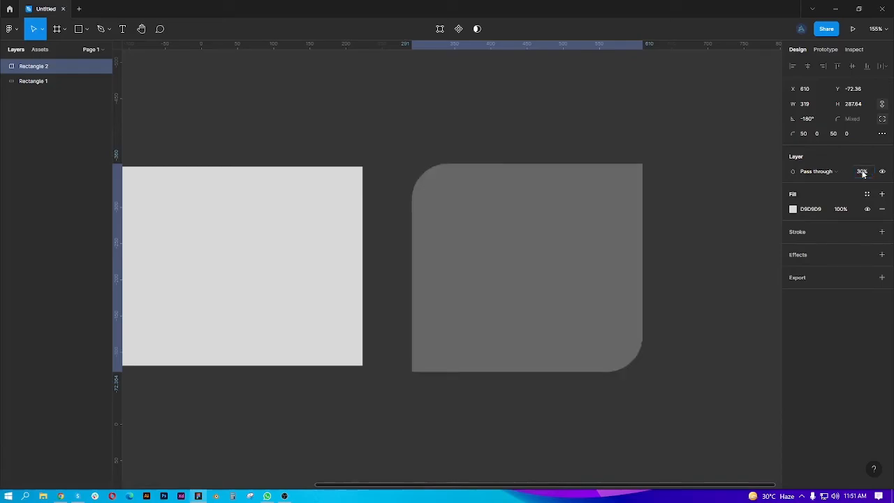
{"action": "left_click", "coordinate": [863, 173]}
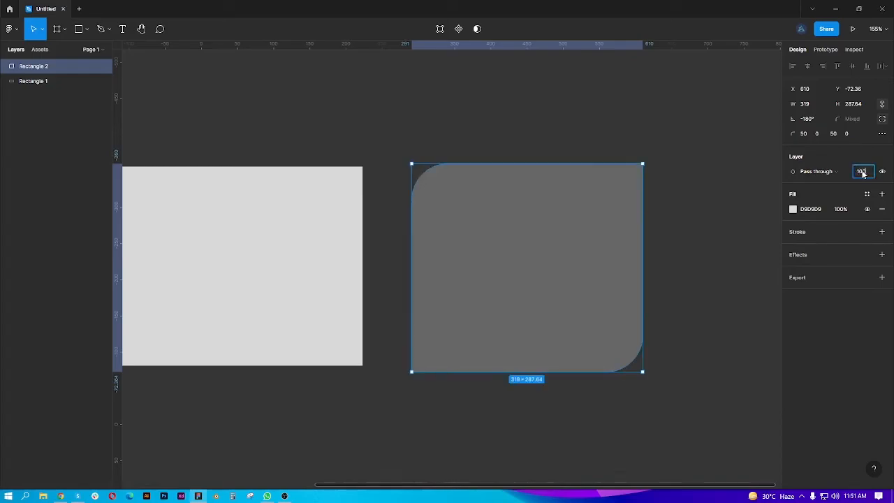
{"action": "key", "text": "Return"}
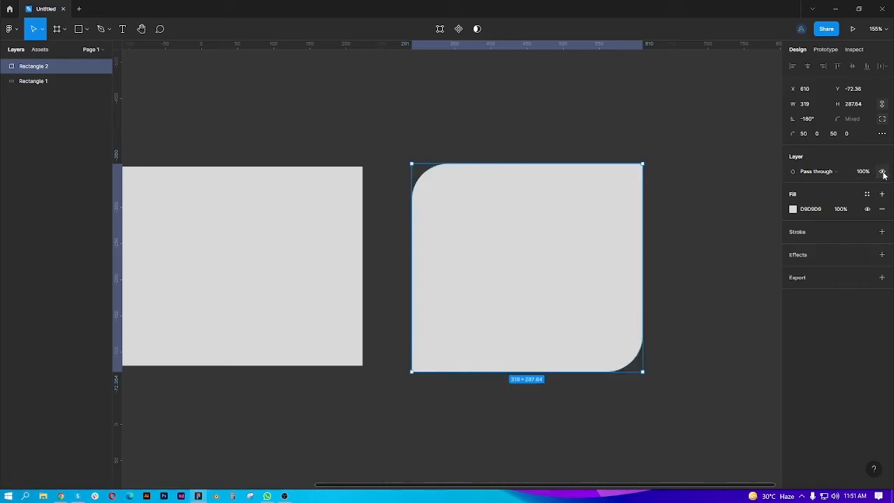
{"action": "left_click", "coordinate": [883, 173]}
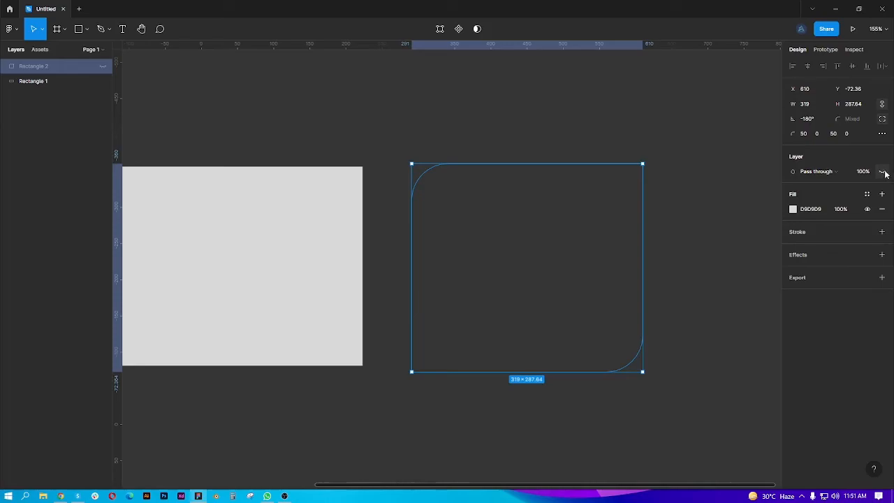
{"action": "left_click", "coordinate": [883, 173]}
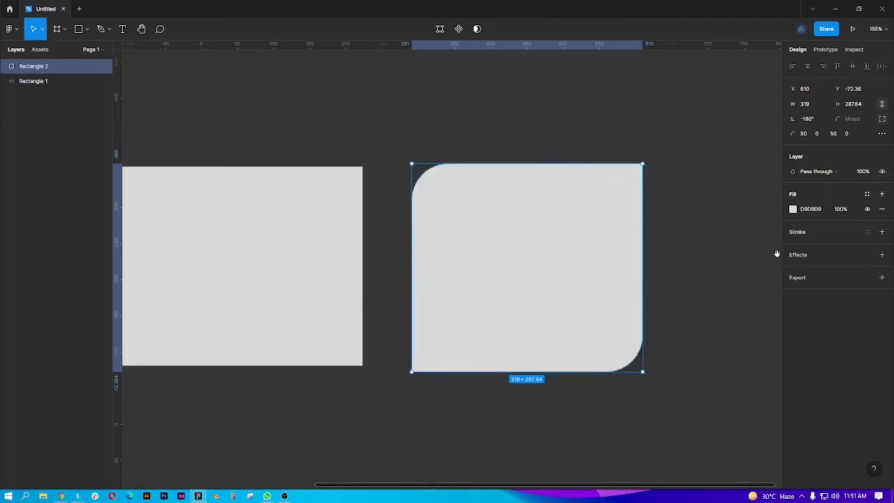
Change the rounded shape's solid fill colour to blue 4047FF.
{"action": "scroll", "coordinate": [719, 245], "scroll_direction": "right", "scroll_amount": 2}
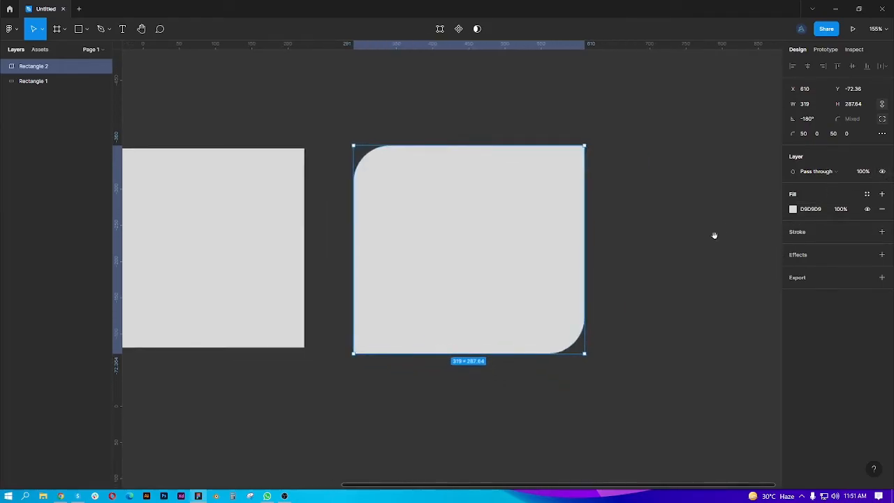
{"action": "left_click", "coordinate": [794, 209]}
{"action": "left_click_drag", "start_coordinate": [716, 209], "coordinate": [734, 153]}
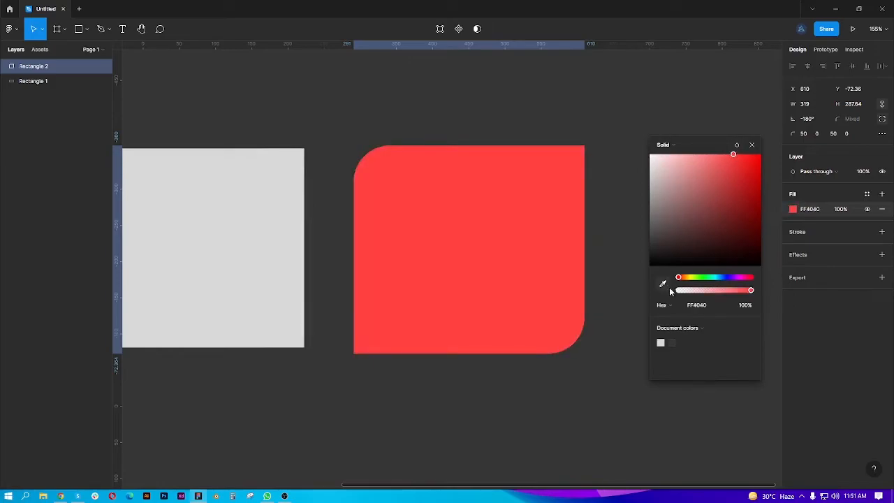
{"action": "left_click_drag", "start_coordinate": [679, 278], "coordinate": [756, 296]}
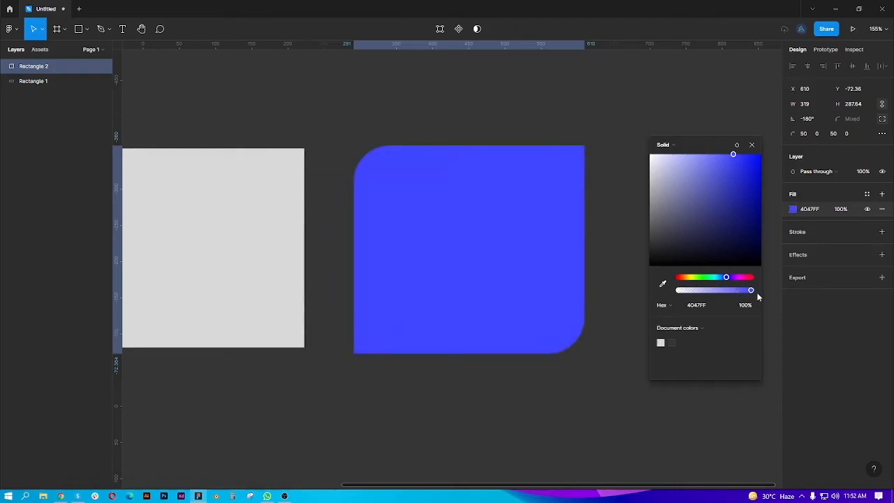
{"action": "left_click", "coordinate": [676, 145]}
{"action": "left_click", "coordinate": [753, 147]}
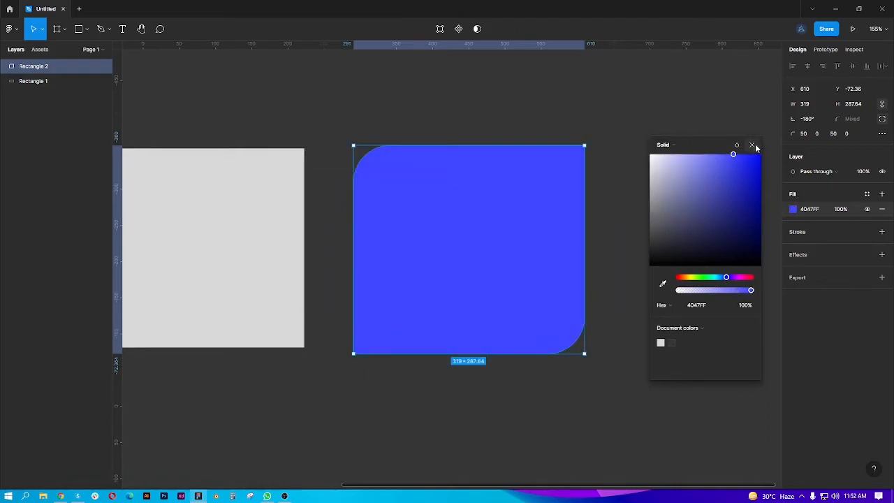
{"action": "left_click", "coordinate": [753, 146]}
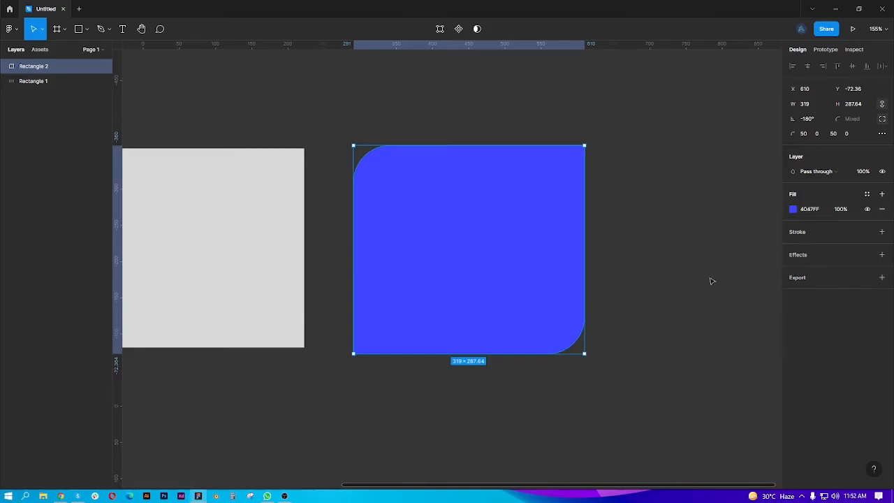
Toggle the blue fill's visibility off and on, try a fill opacity of 10%, and restore it to 100%.
{"action": "left_click", "coordinate": [868, 210]}
{"action": "left_click", "coordinate": [868, 210]}
{"action": "left_click", "coordinate": [841, 210]}
{"action": "type", "text": "10"}
{"action": "key", "text": "Return"}
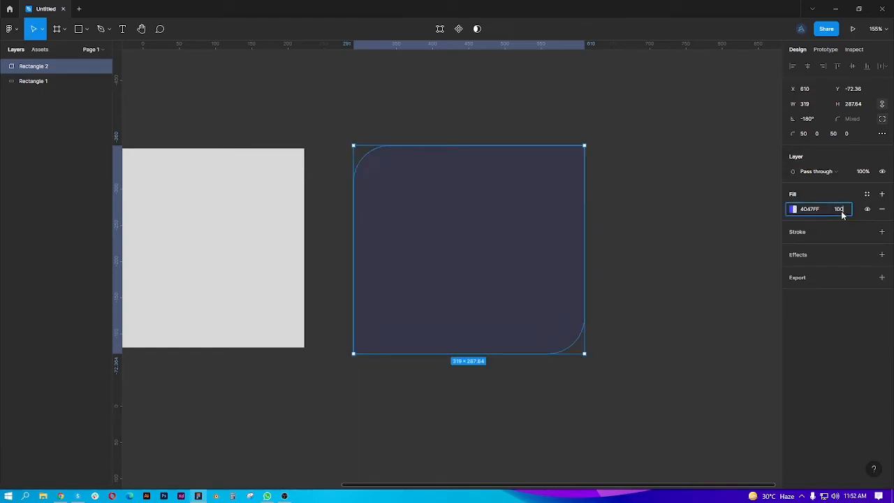
{"action": "type", "text": "0"}
{"action": "key", "text": "Return"}
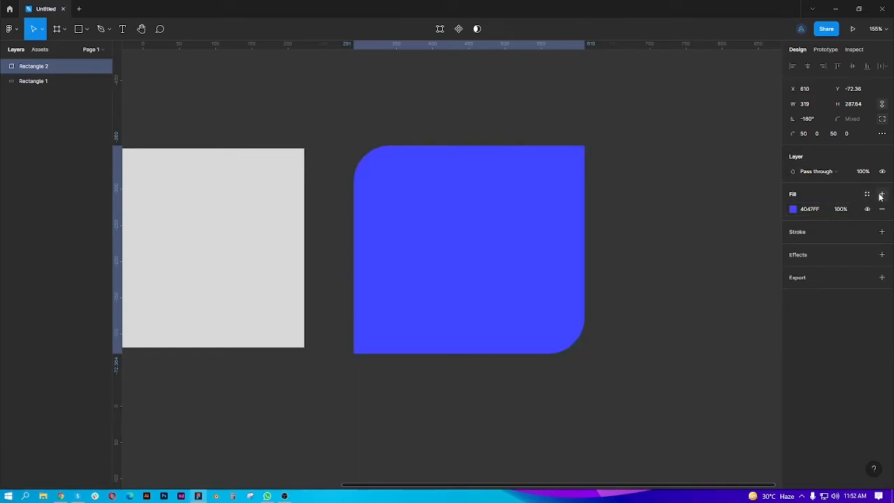
Add a second fill above the blue one and set it to pink FF00B8 at 100% opacity.
{"action": "left_click", "coordinate": [882, 194]}
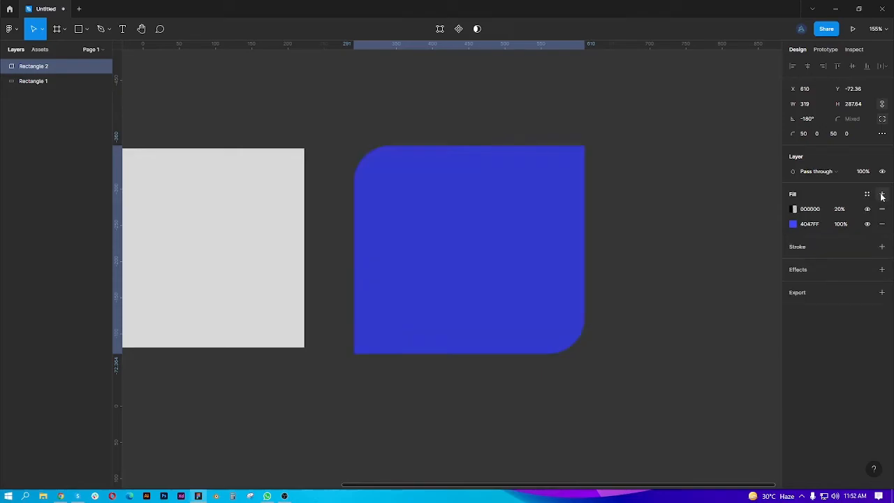
{"action": "left_click", "coordinate": [794, 209]}
{"action": "left_click", "coordinate": [781, 222]}
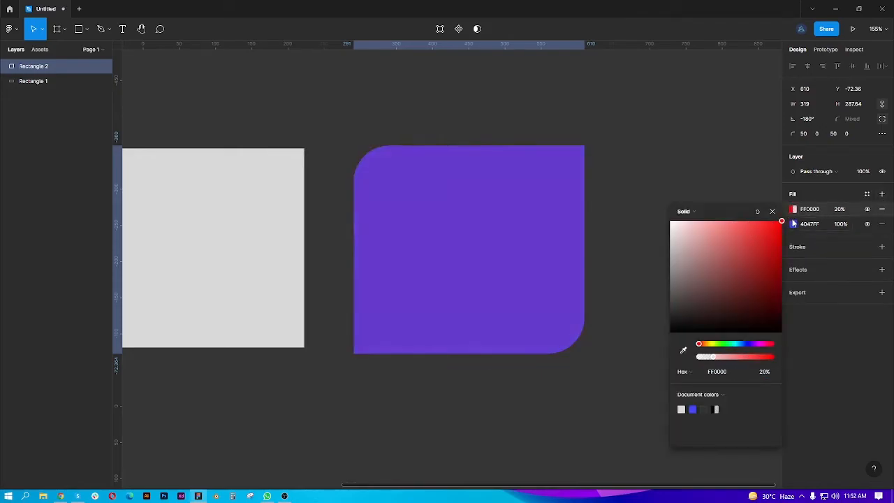
{"action": "left_click", "coordinate": [723, 344]}
{"action": "left_click", "coordinate": [763, 344]}
{"action": "left_click_drag", "start_coordinate": [763, 357], "coordinate": [796, 359]}
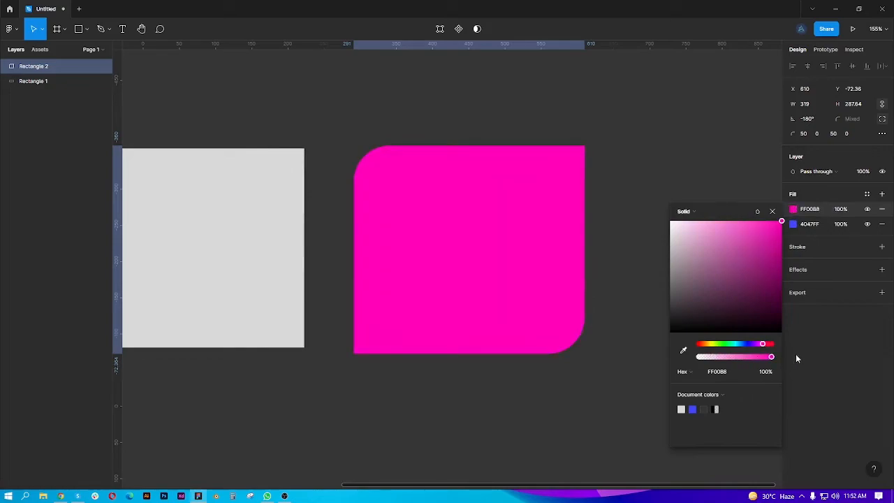
{"action": "left_click", "coordinate": [772, 211]}
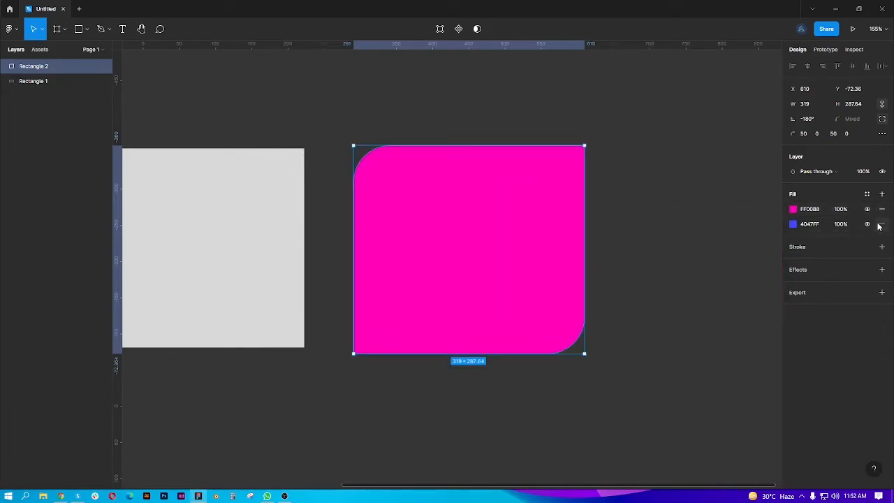
Try removing the blue fill, undo that, and remove the pink fill instead.
{"action": "left_click", "coordinate": [881, 224]}
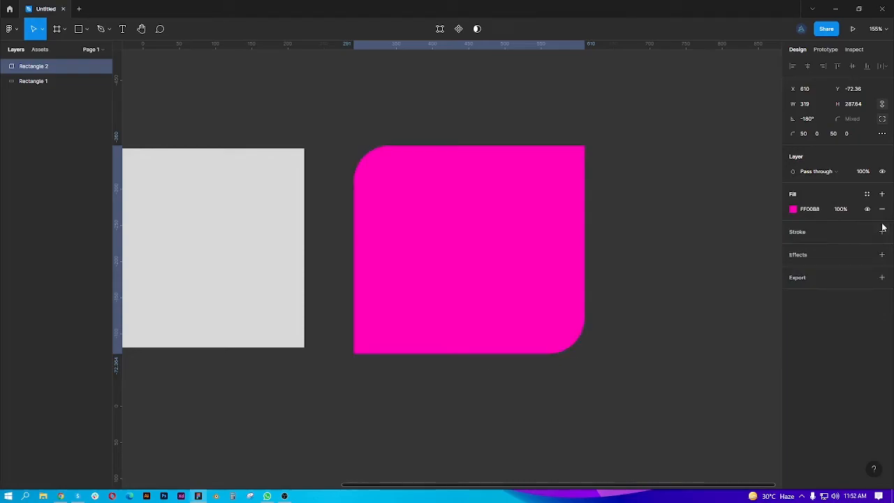
{"action": "key", "text": "ctrl+z"}
{"action": "left_click", "coordinate": [882, 209]}
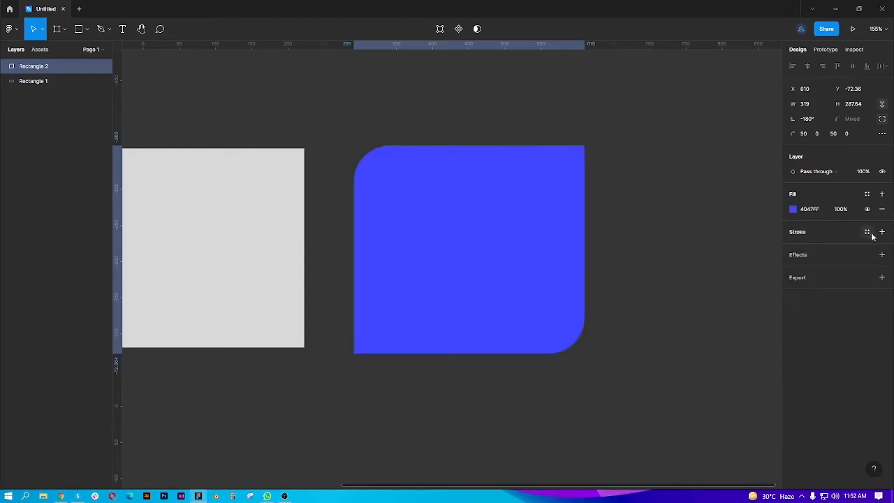
Add a stroke to the blue rounded shape and inspect it up close at the upper-right corner.
{"action": "scroll", "coordinate": [503, 214], "scroll_direction": "down", "scroll_amount": 3, "text": "ctrl"}
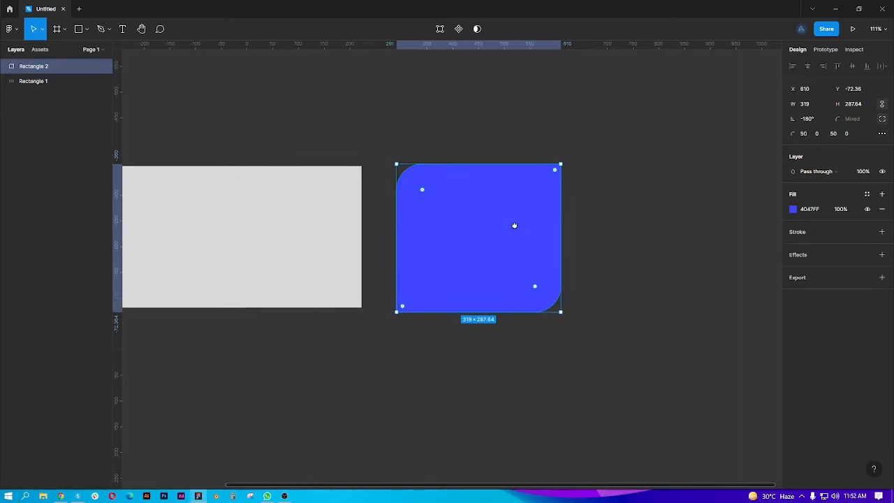
{"action": "scroll", "coordinate": [515, 225], "scroll_direction": "up", "scroll_amount": 5}
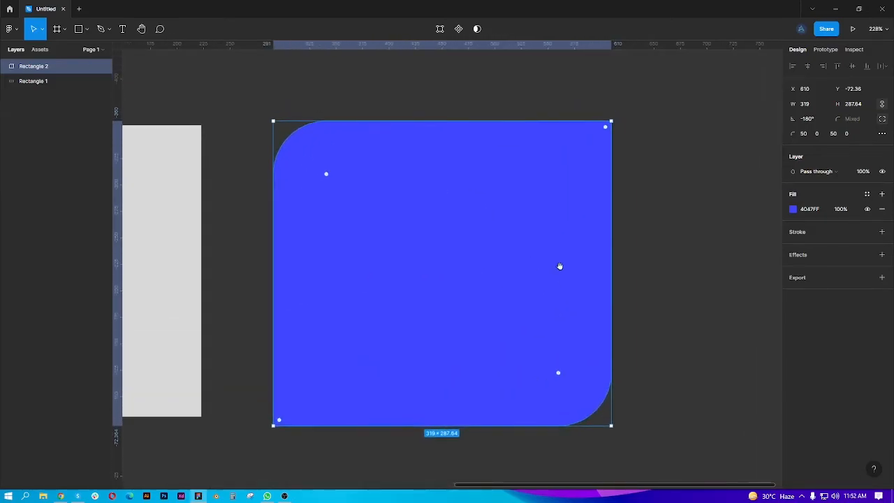
{"action": "left_click_drag", "start_coordinate": [559, 266], "coordinate": [569, 260]}
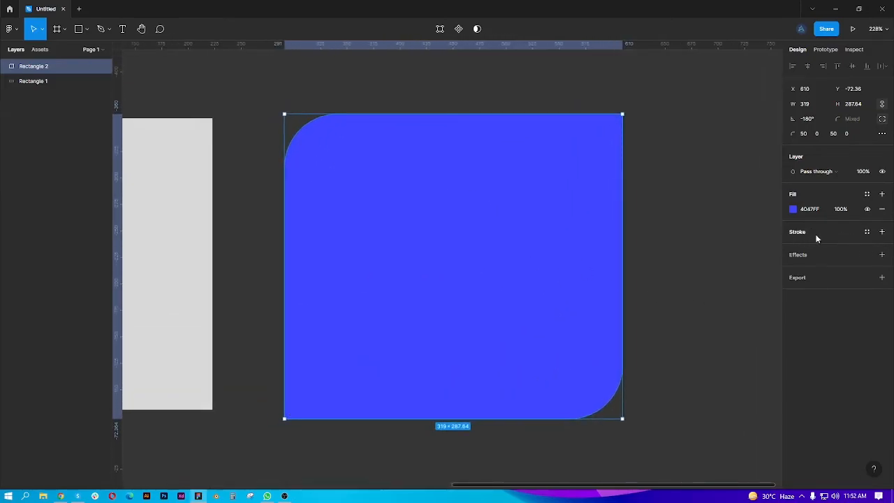
{"action": "left_click", "coordinate": [882, 233]}
{"action": "scroll", "coordinate": [624, 102], "scroll_direction": "up", "scroll_amount": 10}
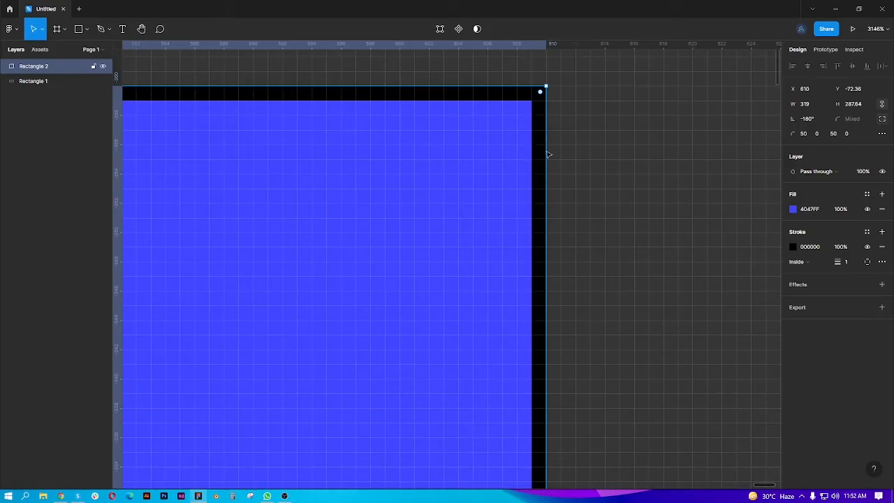
{"action": "scroll", "coordinate": [539, 167], "scroll_direction": "down", "scroll_amount": 3}
{"action": "scroll", "coordinate": [539, 168], "scroll_direction": "down", "scroll_amount": 5}
{"action": "scroll", "coordinate": [471, 263], "scroll_direction": "down", "scroll_amount": 5}
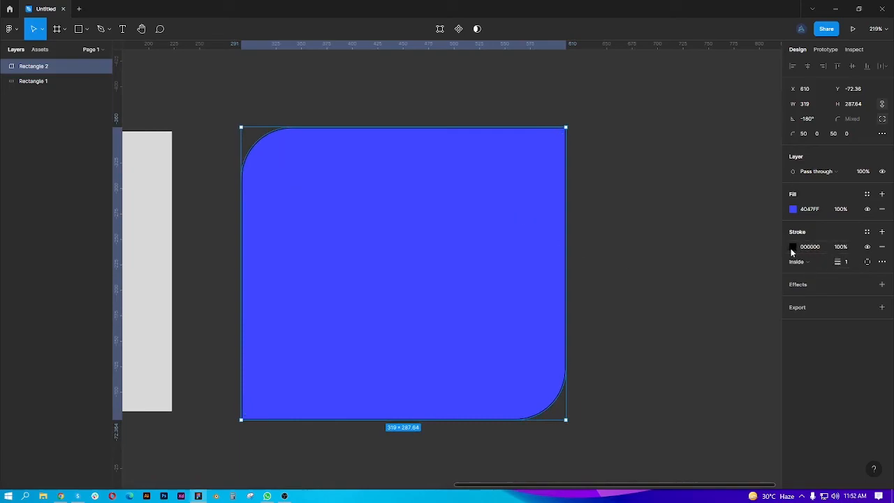
Change the blue shape's stroke colour to white FFFFFF.
{"action": "left_click", "coordinate": [793, 248]}
{"action": "left_click_drag", "start_coordinate": [741, 278], "coordinate": [669, 239]}
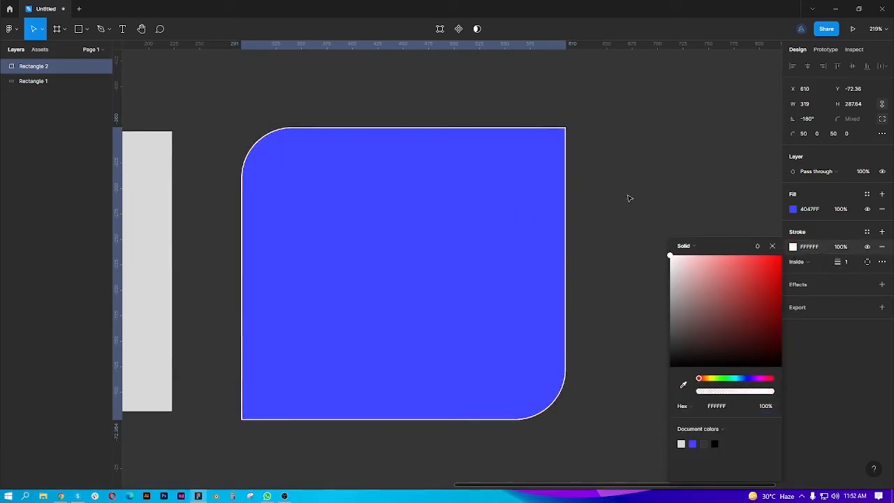
{"action": "left_click", "coordinate": [773, 245]}
{"action": "mouse_move", "coordinate": [838, 261]}
{"action": "left_mouse_down"}
{"action": "mouse_move", "coordinate": [889, 260]}
{"action": "mouse_move", "coordinate": [843, 263]}
{"action": "left_mouse_up"}
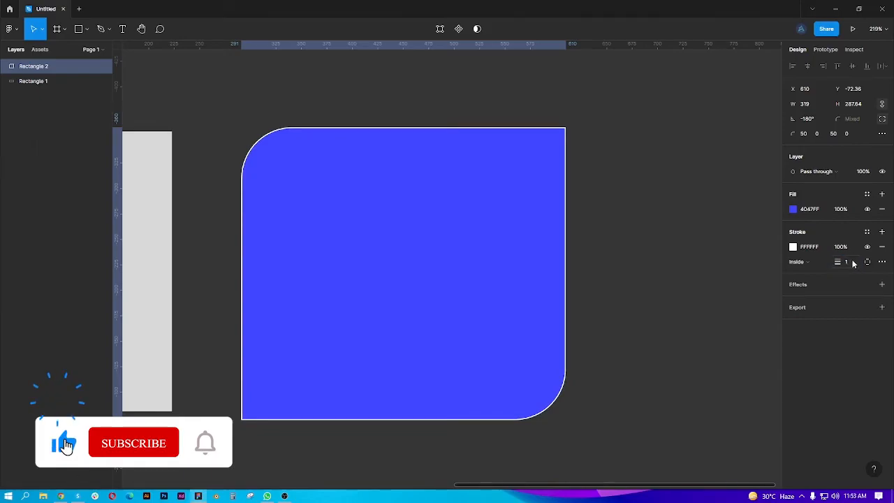
Try the Center and Outside stroke alignments, comparing them at the upper-right corner, and set the alignment back to Inside.
{"action": "left_click", "coordinate": [816, 263]}
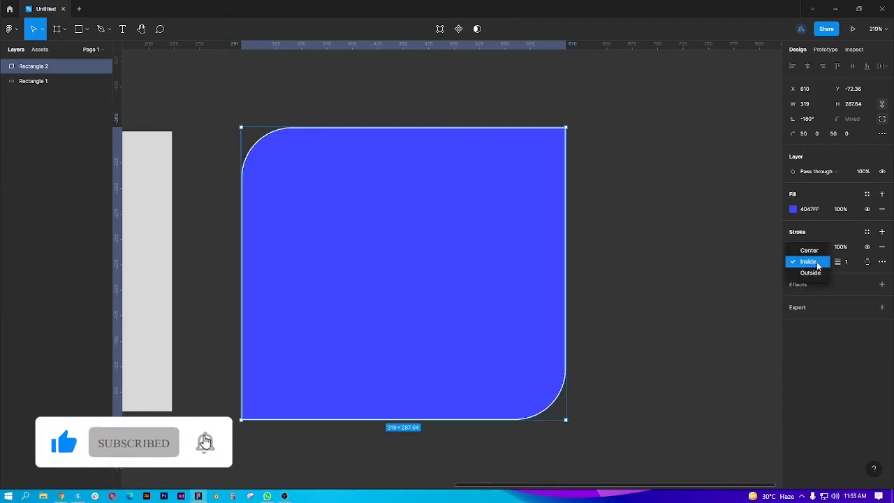
{"action": "left_click", "coordinate": [809, 250]}
{"action": "scroll", "coordinate": [686, 192], "scroll_direction": "up", "scroll_amount": 10}
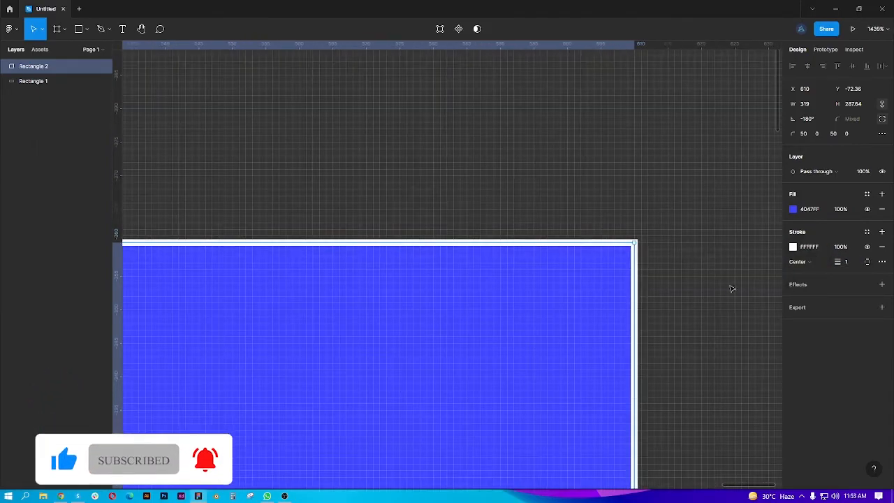
{"action": "scroll", "coordinate": [689, 277], "scroll_direction": "down", "scroll_amount": 2}
{"action": "left_click", "coordinate": [802, 262]}
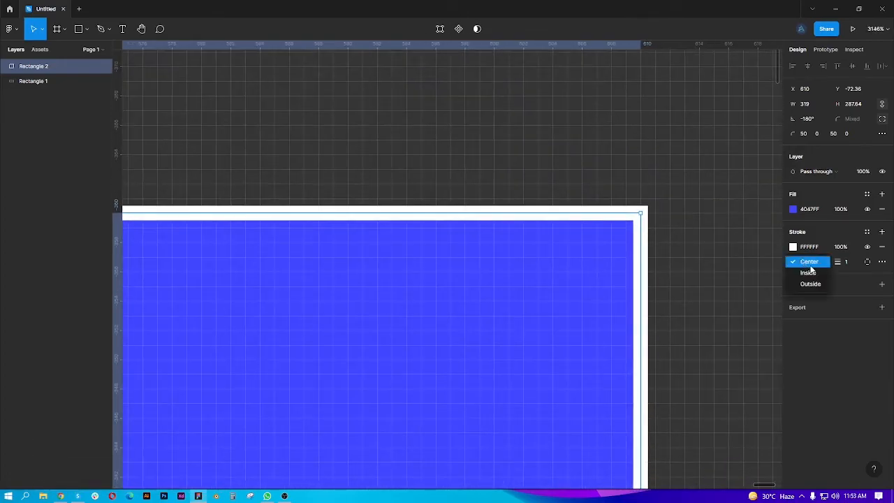
{"action": "left_click", "coordinate": [814, 284]}
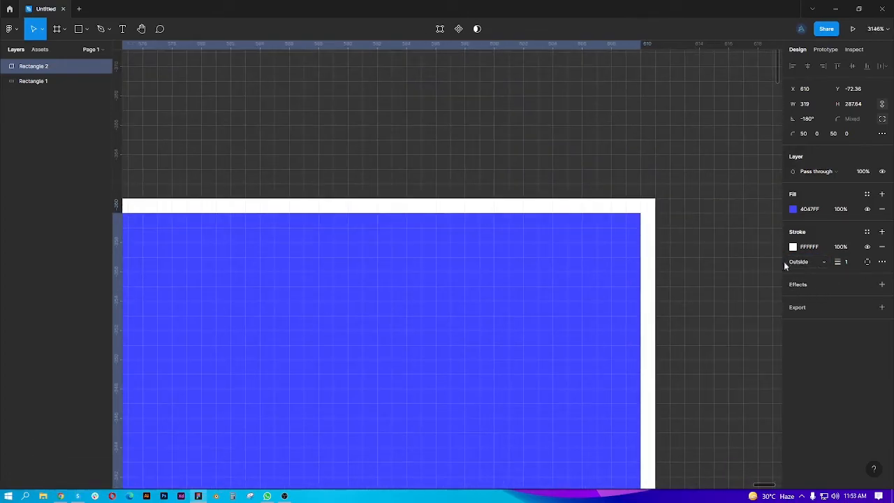
{"action": "left_click", "coordinate": [807, 262]}
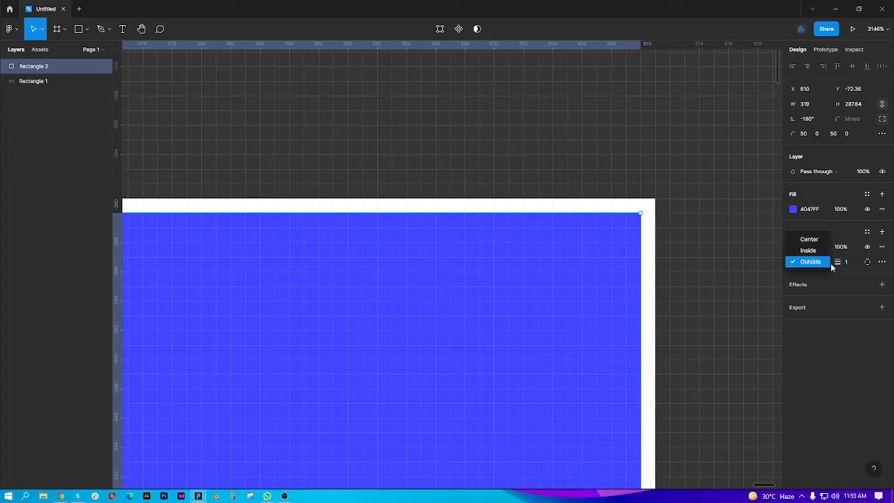
{"action": "left_click", "coordinate": [810, 250]}
Remove the white stroke from the blue rounded shape.
{"action": "scroll", "coordinate": [600, 285], "scroll_direction": "down", "scroll_amount": 15}
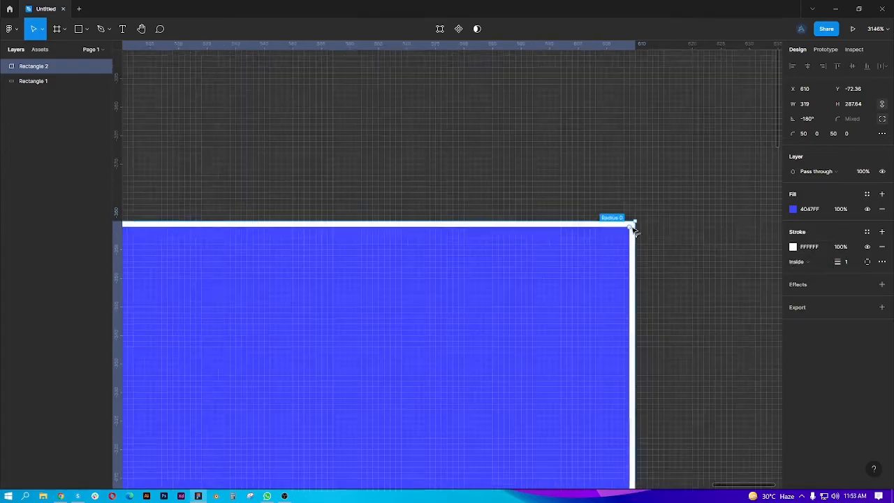
{"action": "scroll", "coordinate": [551, 289], "scroll_direction": "up", "scroll_amount": 5}
{"action": "scroll", "coordinate": [561, 291], "scroll_direction": "down", "scroll_amount": 3}
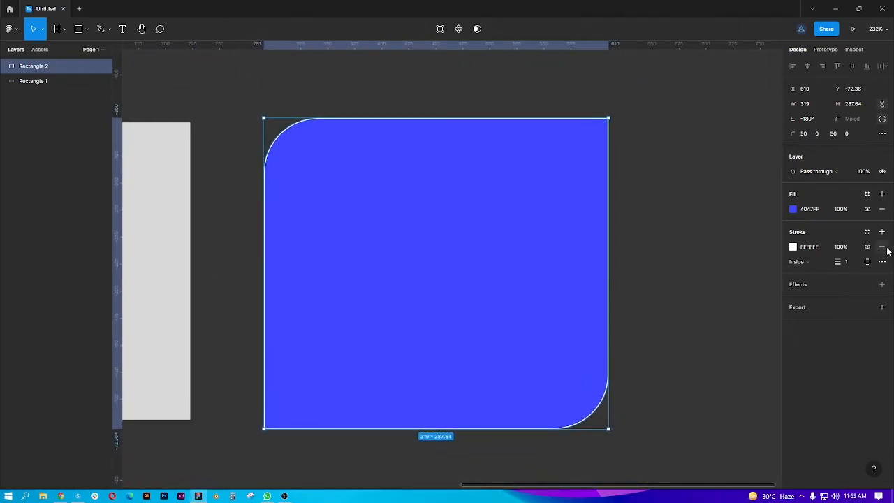
{"action": "left_click", "coordinate": [884, 248]}
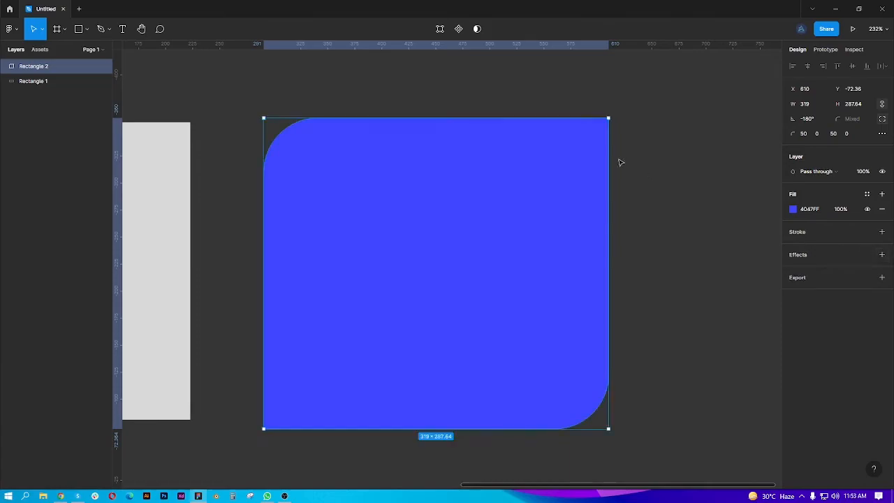
Add a drop shadow effect to the blue rounded shape and set its X offset to 18.
{"action": "scroll", "coordinate": [520, 316], "scroll_direction": "down", "scroll_amount": 2}
{"action": "scroll", "coordinate": [527, 335], "scroll_direction": "up", "scroll_amount": 5}
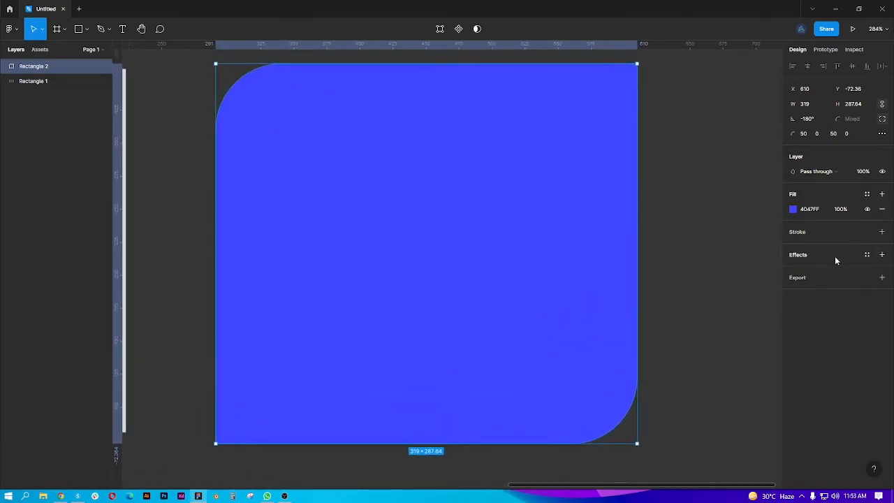
{"action": "left_click", "coordinate": [882, 255]}
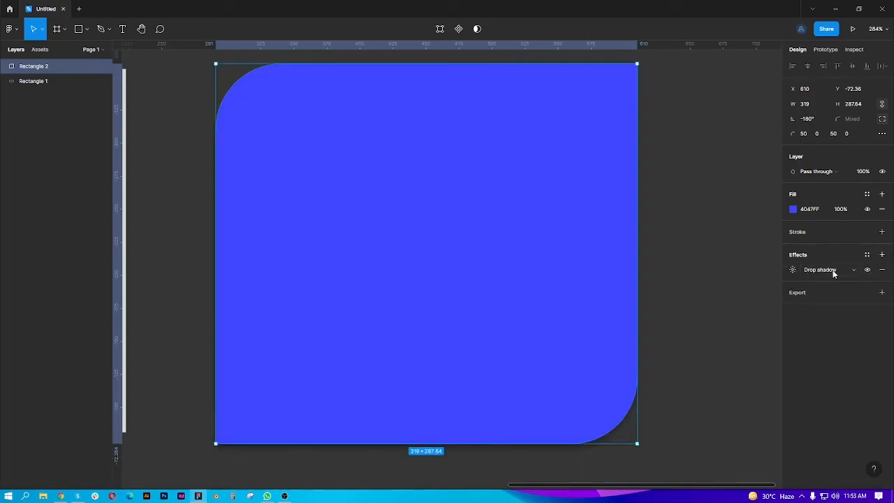
{"action": "left_click", "coordinate": [792, 272]}
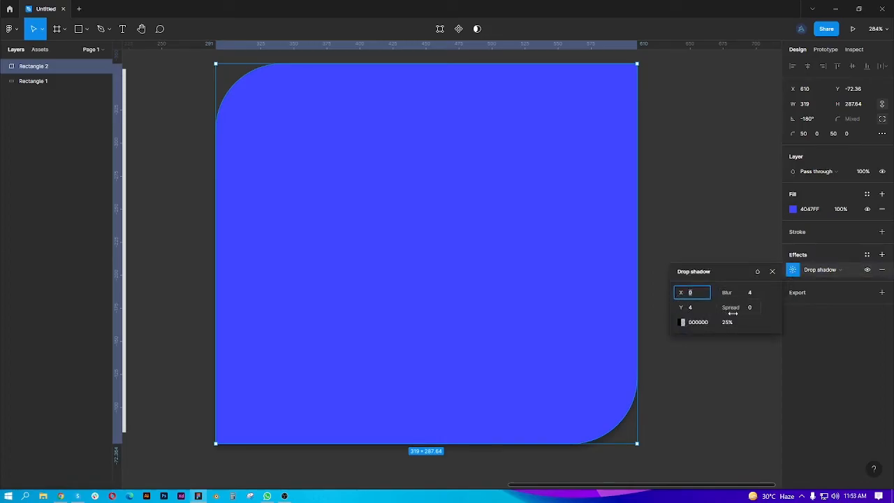
{"action": "mouse_move", "coordinate": [682, 293]}
{"action": "left_mouse_down"}
{"action": "mouse_move", "coordinate": [711, 295]}
{"action": "mouse_move", "coordinate": [696, 297]}
{"action": "left_mouse_up"}
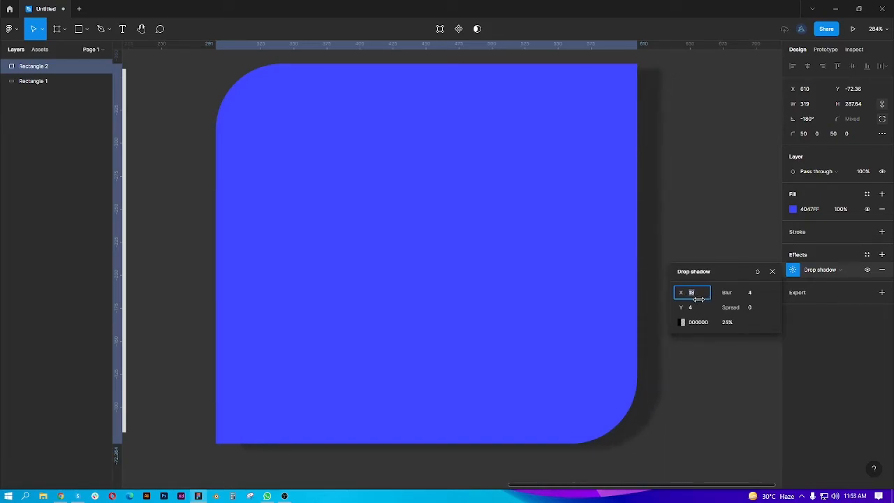
{"action": "left_click", "coordinate": [653, 122]}
{"action": "left_click", "coordinate": [605, 296]}
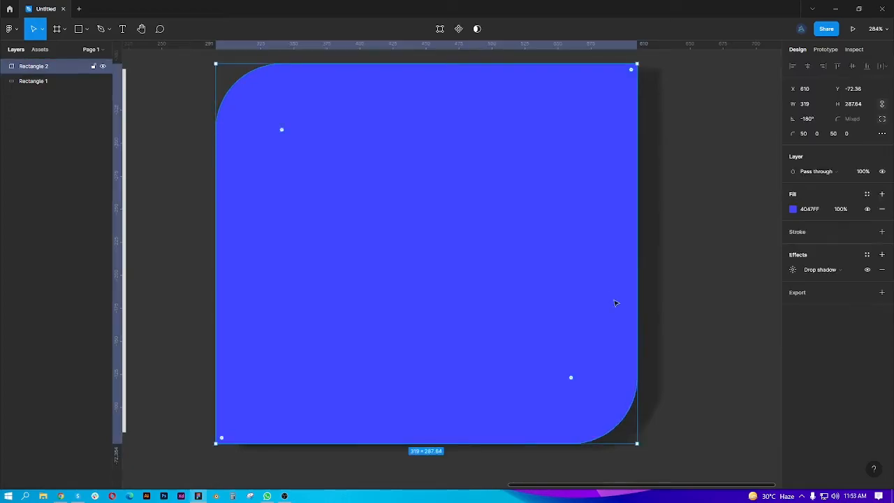
Set the blue shape's drop shadow offset to X -8 and Y 8.
{"action": "left_click", "coordinate": [795, 270]}
{"action": "mouse_move", "coordinate": [684, 308]}
{"action": "left_mouse_down"}
{"action": "mouse_move", "coordinate": [695, 308]}
{"action": "mouse_move", "coordinate": [625, 305]}
{"action": "mouse_move", "coordinate": [679, 307]}
{"action": "left_mouse_up"}
{"action": "scroll", "coordinate": [625, 313], "scroll_direction": "down", "scroll_amount": 3}
{"action": "left_click_drag", "start_coordinate": [680, 293], "coordinate": [659, 296]}
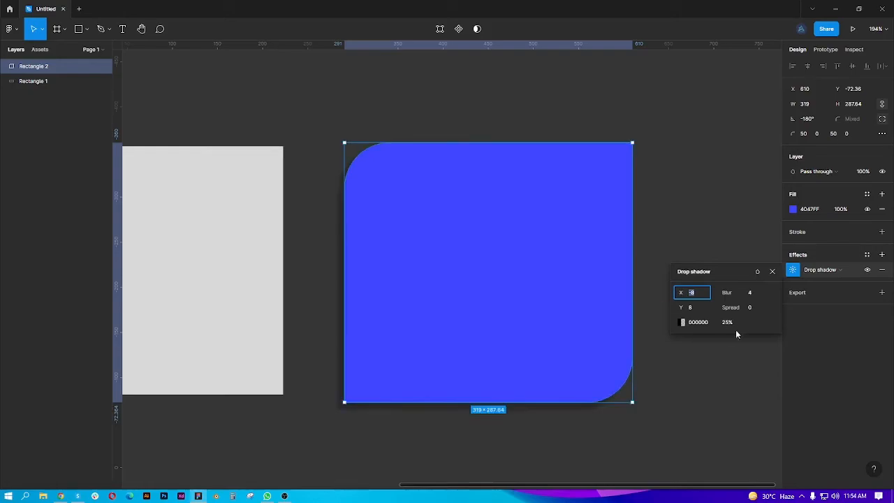
Change the drop shadow's colour to dark blue 1A1B33 at 100% opacity.
{"action": "left_click", "coordinate": [683, 323]}
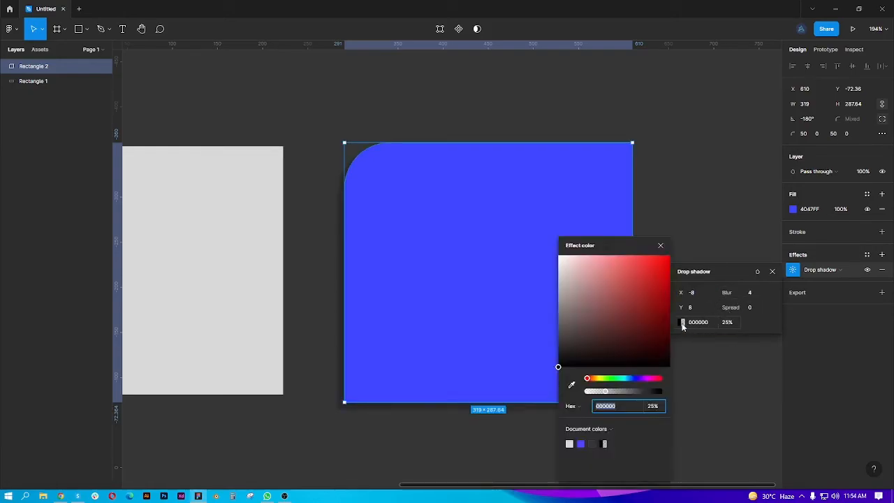
{"action": "left_click_drag", "start_coordinate": [569, 302], "coordinate": [653, 243]}
{"action": "left_click_drag", "start_coordinate": [608, 378], "coordinate": [624, 378]}
{"action": "left_click", "coordinate": [581, 443]}
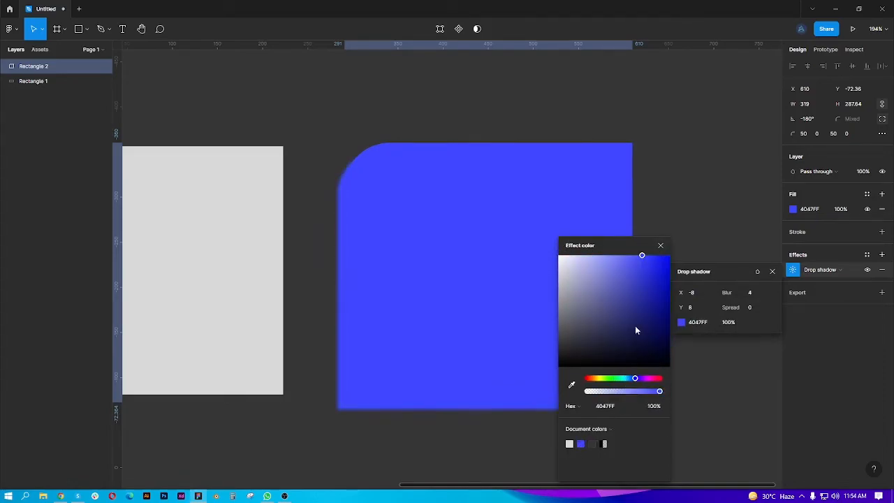
{"action": "left_click_drag", "start_coordinate": [628, 260], "coordinate": [614, 345]}
{"action": "left_click", "coordinate": [661, 246]}
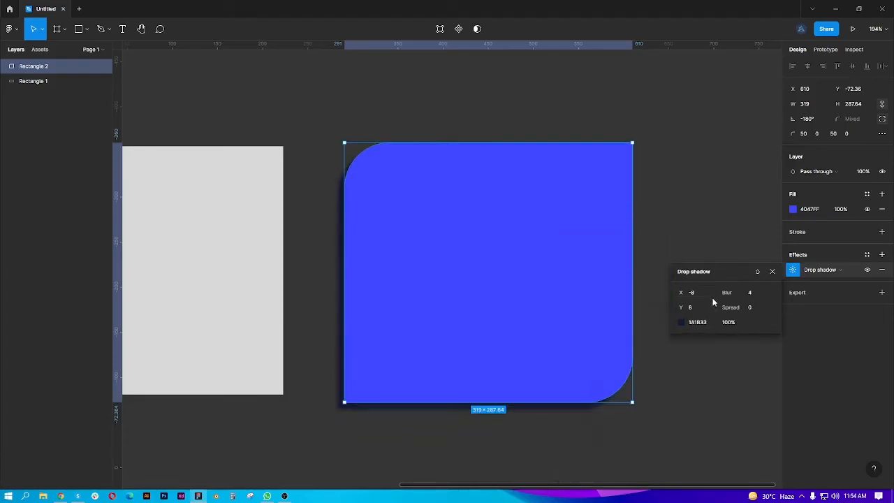
Set the drop shadow's blur to 8, keep its spread at 0, and close the shadow settings.
{"action": "left_click_drag", "start_coordinate": [727, 292], "coordinate": [760, 299]}
{"action": "left_click", "coordinate": [403, 82]}
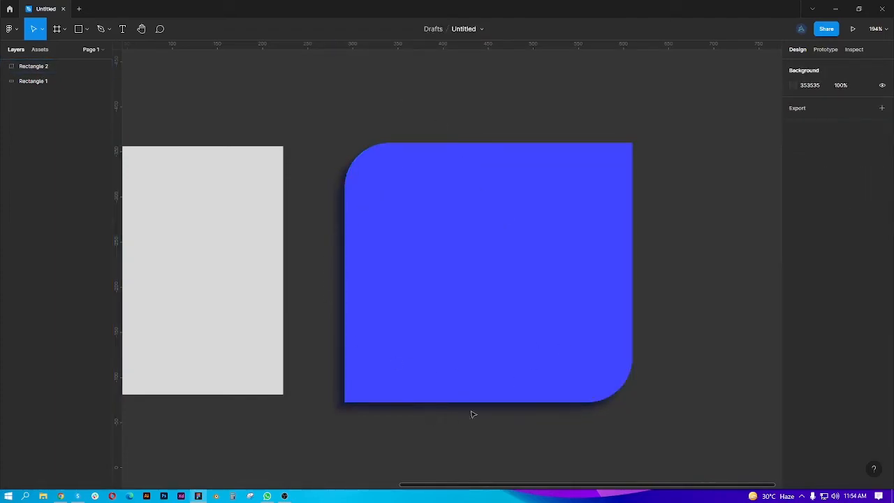
{"action": "left_click", "coordinate": [509, 241]}
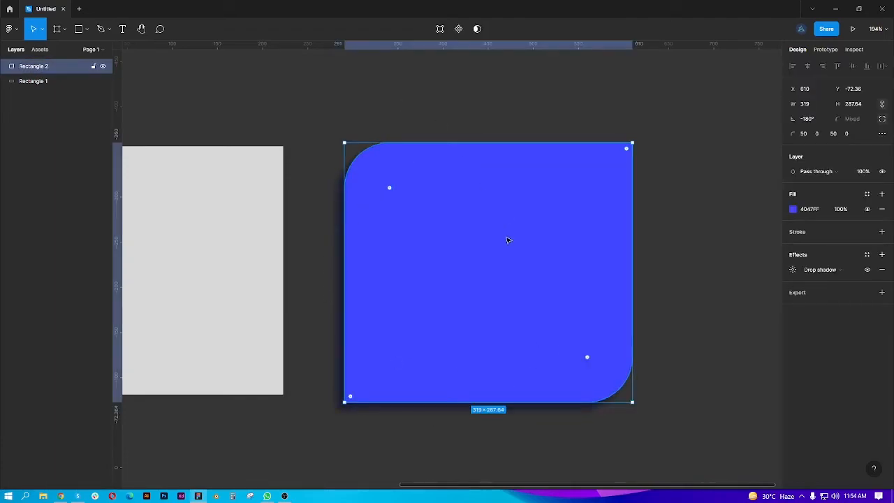
{"action": "left_click", "coordinate": [793, 271]}
{"action": "mouse_move", "coordinate": [722, 307]}
{"action": "left_mouse_down"}
{"action": "mouse_move", "coordinate": [767, 311]}
{"action": "mouse_move", "coordinate": [723, 317]}
{"action": "left_mouse_up"}
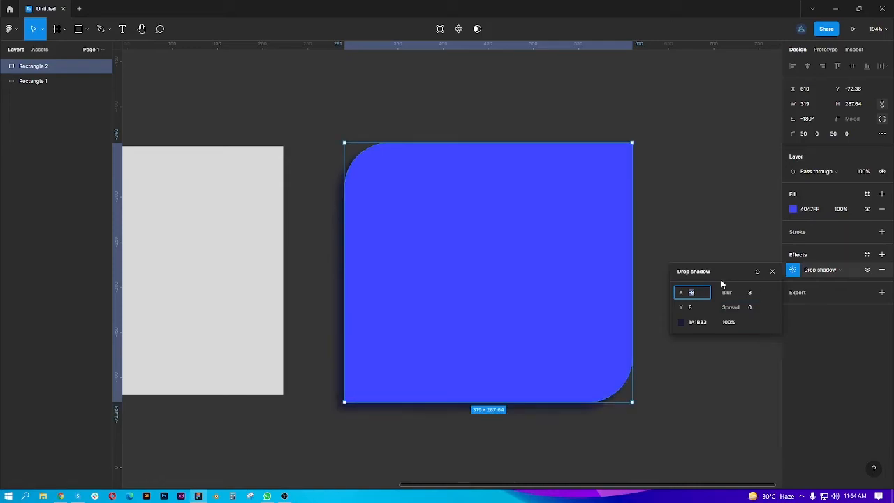
{"action": "left_click", "coordinate": [771, 273]}
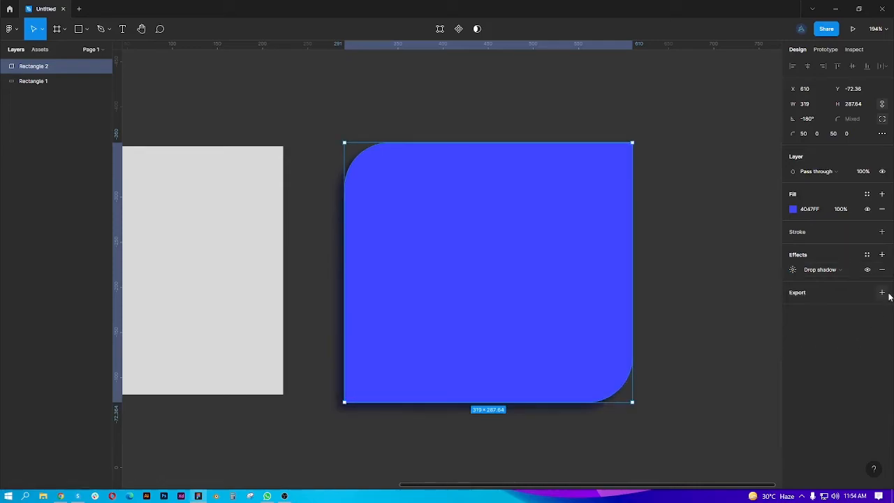
Switch the blue shape's effect to Inner shadow and set its colour to white FFFFFF at 19% opacity.
{"action": "left_click", "coordinate": [823, 272]}
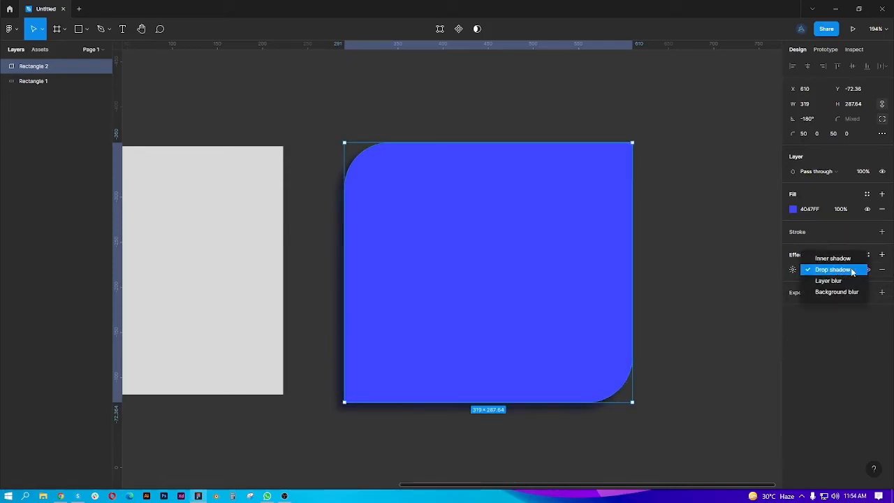
{"action": "left_click", "coordinate": [832, 259]}
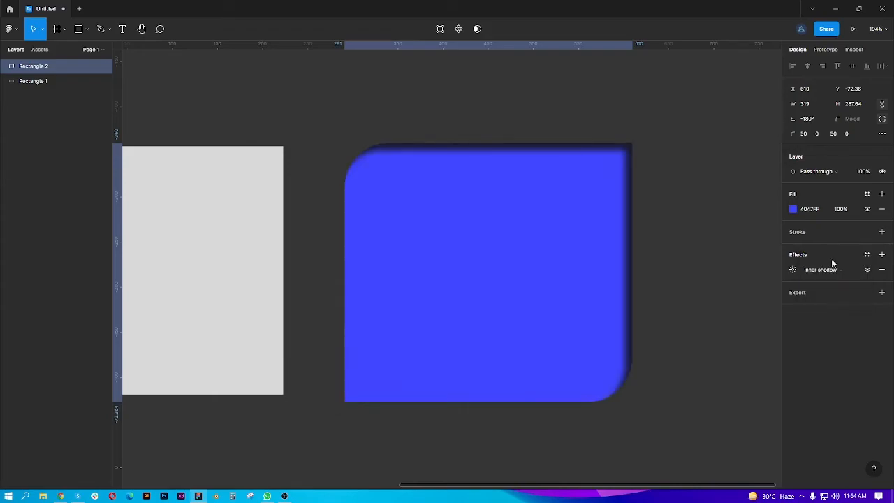
{"action": "left_click", "coordinate": [797, 271]}
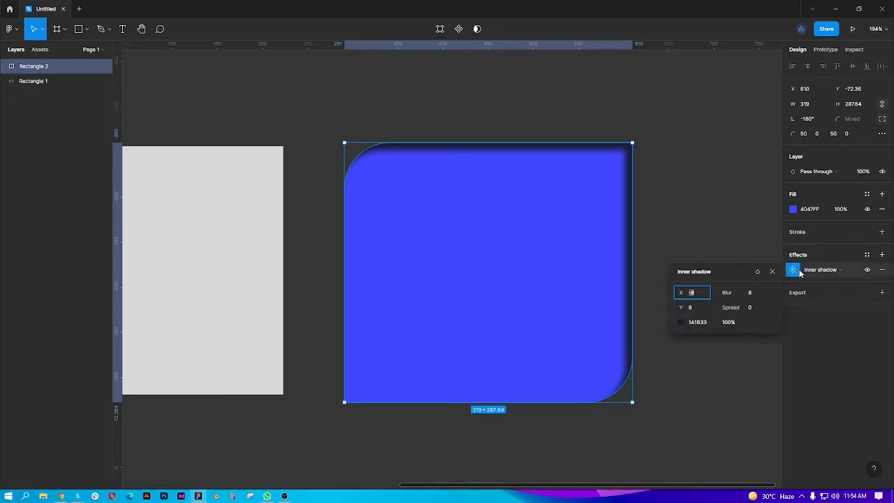
{"action": "left_click", "coordinate": [681, 323]}
{"action": "left_click_drag", "start_coordinate": [652, 278], "coordinate": [602, 257]}
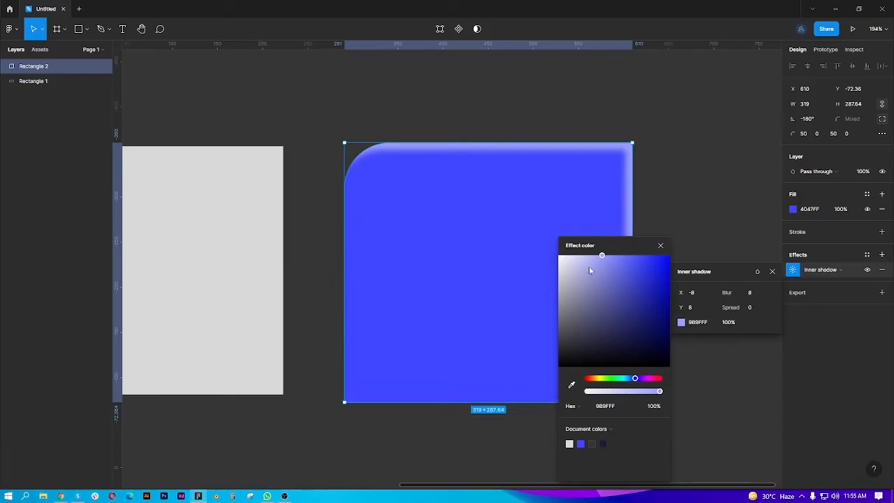
{"action": "left_click_drag", "start_coordinate": [594, 272], "coordinate": [556, 253]}
{"action": "left_click_drag", "start_coordinate": [656, 396], "coordinate": [600, 396]}
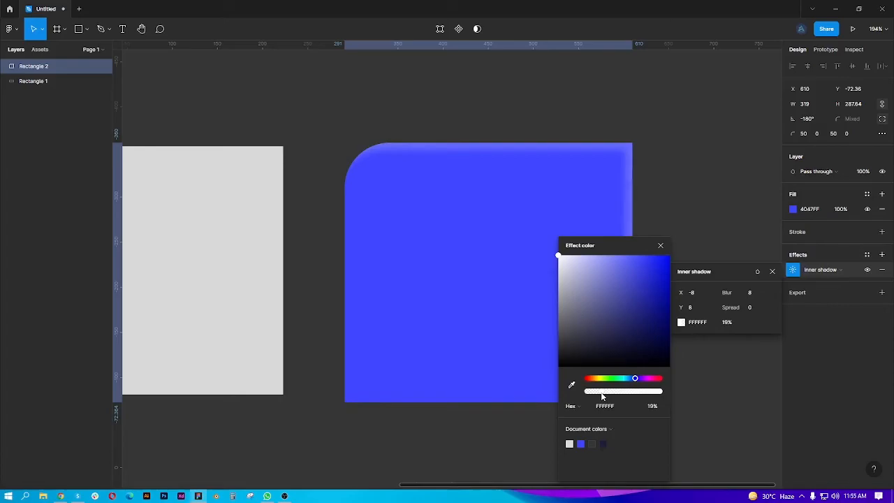
{"action": "left_click", "coordinate": [661, 245]}
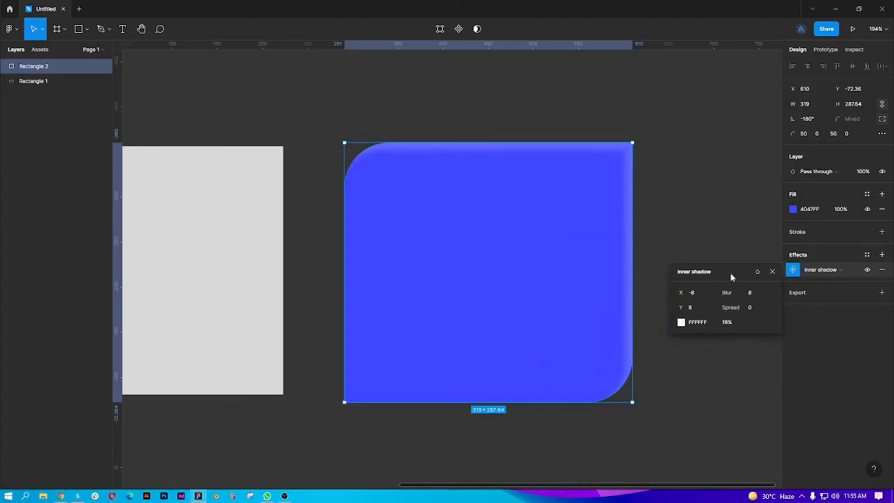
{"action": "left_click", "coordinate": [773, 271]}
Add a second inner shadow to the blue shape with X 8, Y 8 and blur 8.
{"action": "left_click", "coordinate": [882, 255]}
{"action": "left_click", "coordinate": [812, 271]}
{"action": "left_click", "coordinate": [807, 257]}
{"action": "left_click", "coordinate": [793, 272]}
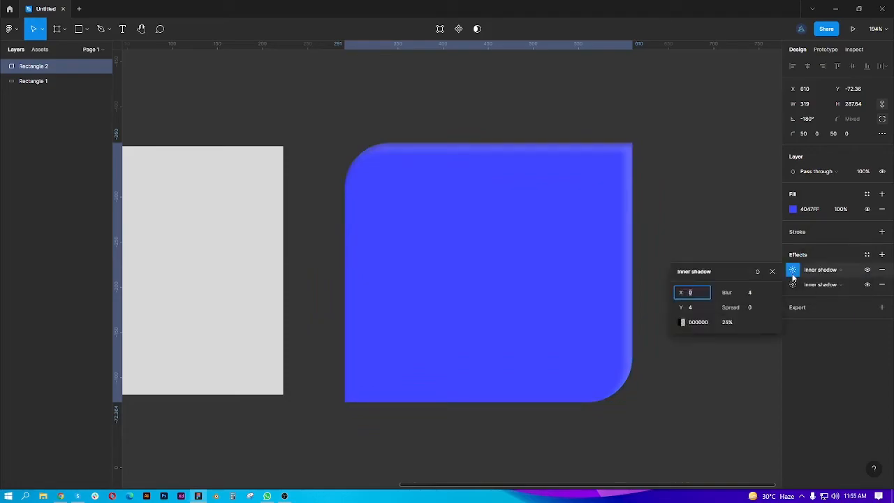
{"action": "left_click", "coordinate": [698, 309]}
{"action": "type", "text": "8"}
{"action": "left_click", "coordinate": [751, 298]}
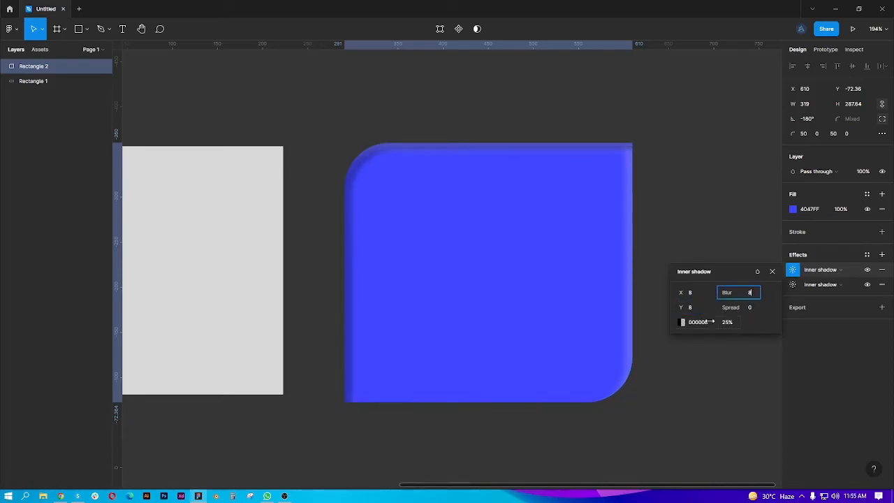
Set the second inner shadow's black colour to 20% opacity and view the deselected shape.
{"action": "left_click", "coordinate": [682, 323]}
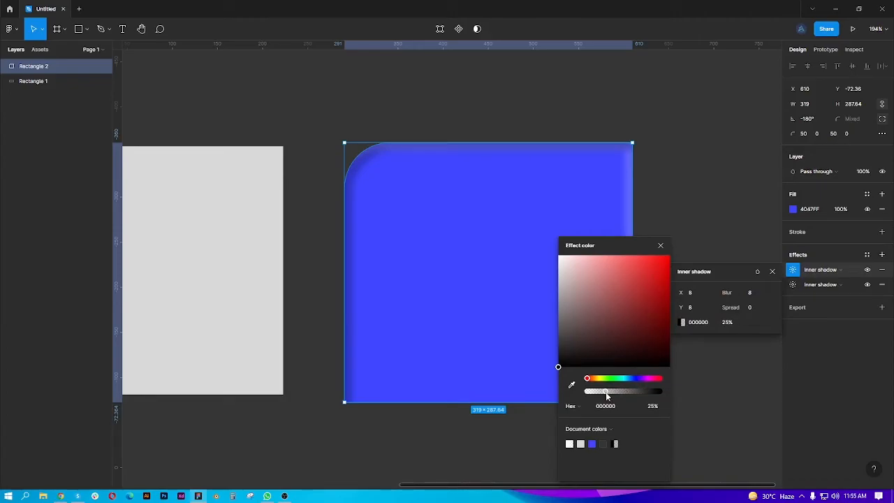
{"action": "left_click", "coordinate": [647, 408]}
{"action": "type", "text": "20"}
{"action": "key", "text": "Return"}
{"action": "left_click", "coordinate": [661, 245]}
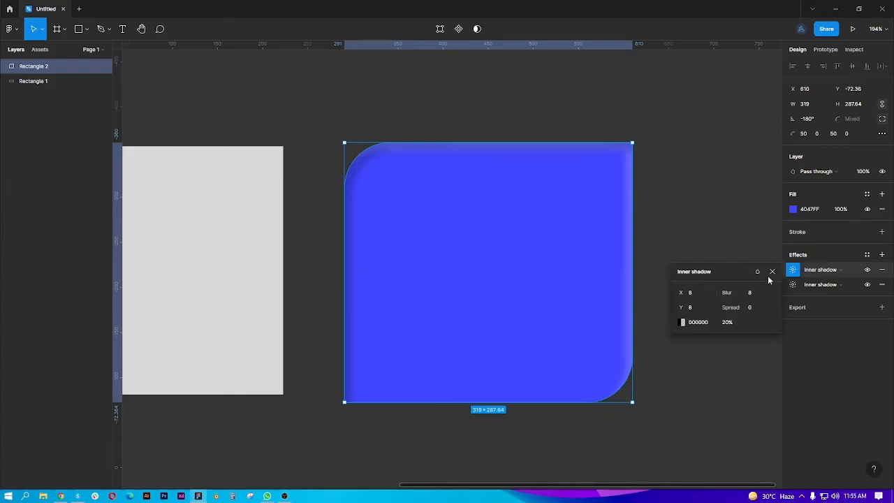
{"action": "left_click", "coordinate": [773, 271]}
{"action": "left_click", "coordinate": [660, 394]}
{"action": "left_click_drag", "start_coordinate": [467, 263], "coordinate": [410, 248]}
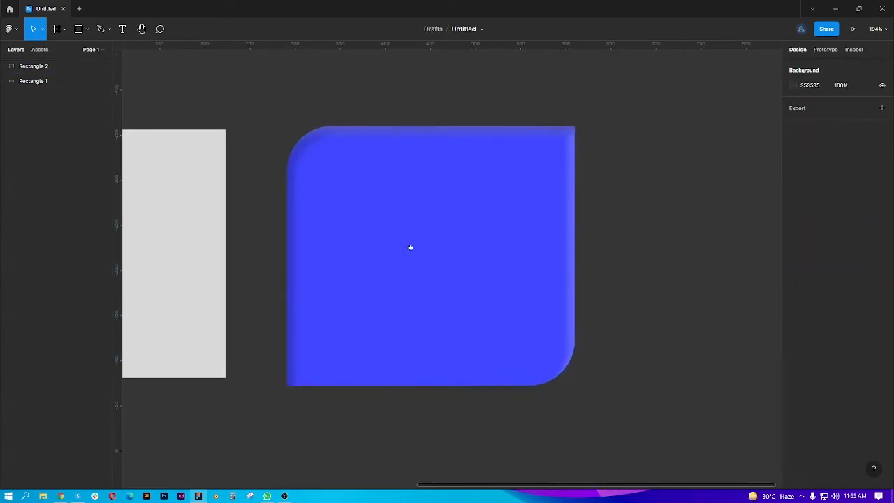
Remove both inner shadows from the blue rounded shape.
{"action": "left_click", "coordinate": [480, 229]}
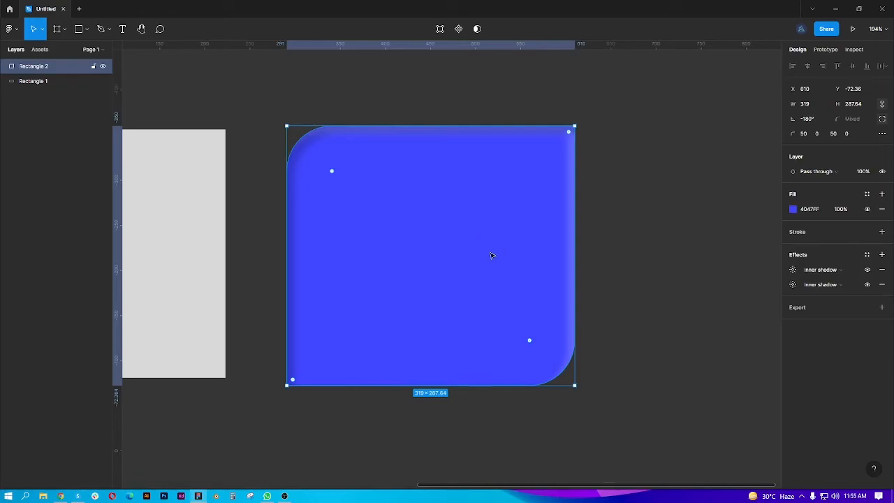
{"action": "left_click", "coordinate": [847, 272]}
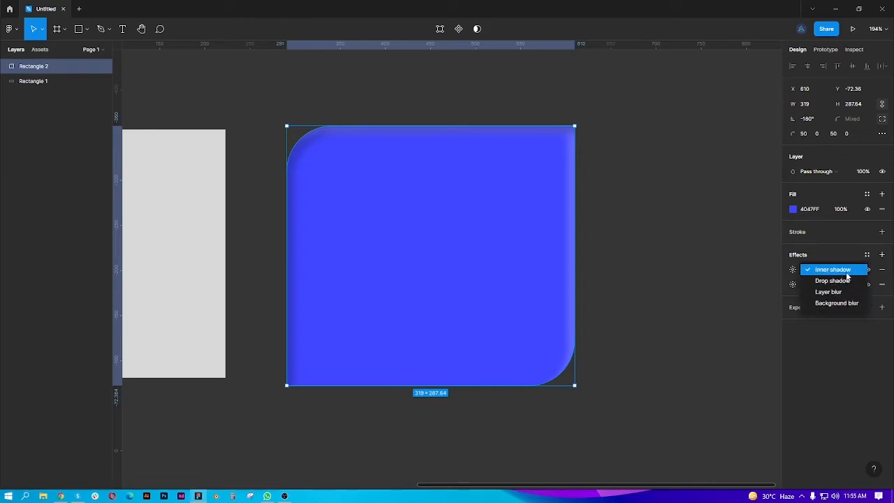
{"action": "left_click", "coordinate": [884, 272]}
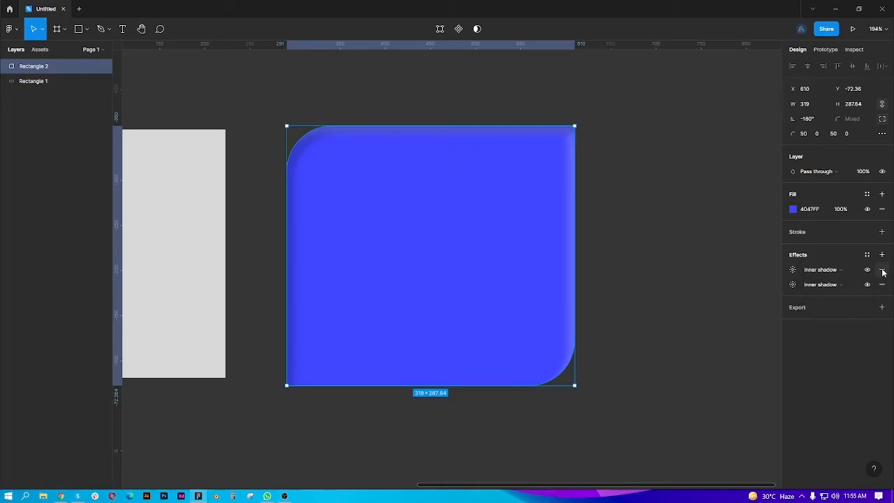
{"action": "left_click", "coordinate": [883, 271]}
{"action": "left_click", "coordinate": [883, 272]}
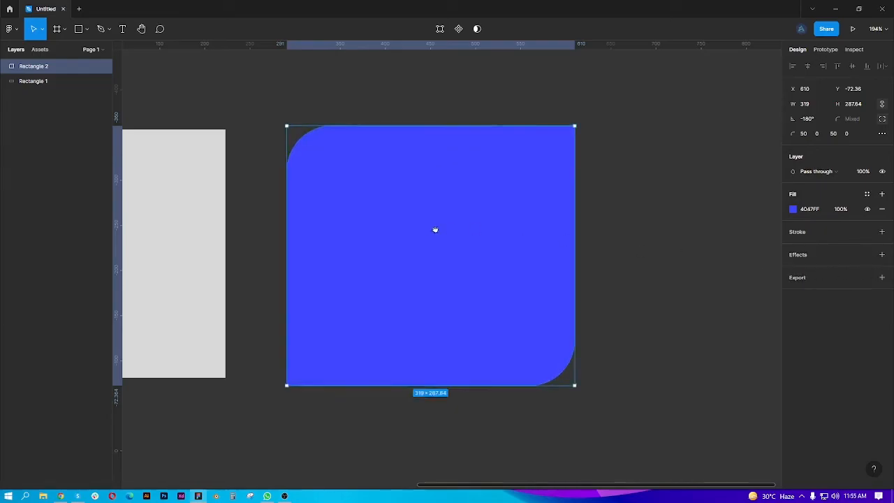
{"action": "left_click_drag", "start_coordinate": [422, 226], "coordinate": [487, 238]}
{"action": "scroll", "coordinate": [587, 261], "scroll_direction": "up", "scroll_amount": 2}
{"action": "scroll", "coordinate": [586, 260], "scroll_direction": "down", "scroll_amount": 3}
{"action": "left_click_drag", "start_coordinate": [586, 260], "coordinate": [521, 262]}
{"action": "scroll", "coordinate": [427, 280], "scroll_direction": "down", "scroll_amount": 4}
{"action": "scroll", "coordinate": [471, 236], "scroll_direction": "down", "scroll_amount": 3}
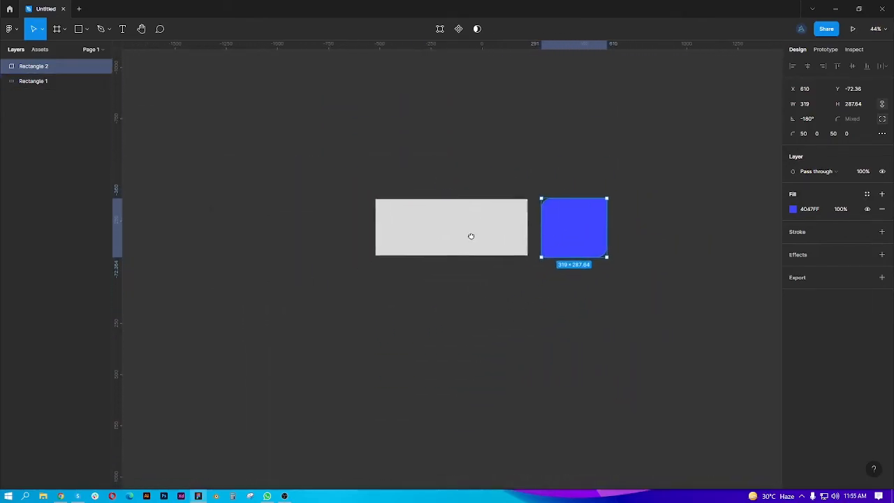
{"action": "left_click", "coordinate": [477, 242]}
{"action": "left_click_drag", "start_coordinate": [477, 242], "coordinate": [365, 224]}
Draw a long, almost horizontal line with the Line tool, starting just beyond the blue shape's upper-right corner.
{"action": "left_click", "coordinate": [86, 30]}
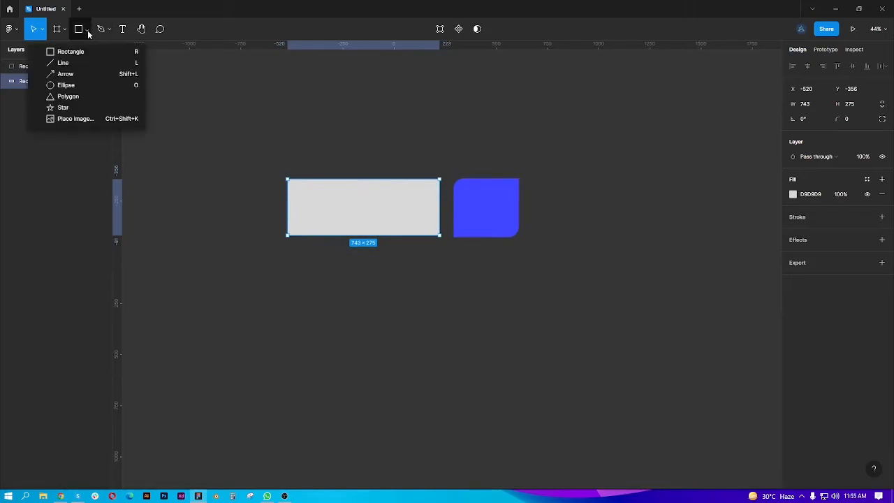
{"action": "left_click", "coordinate": [113, 62]}
{"action": "scroll", "coordinate": [554, 167], "scroll_direction": "up", "scroll_amount": 4}
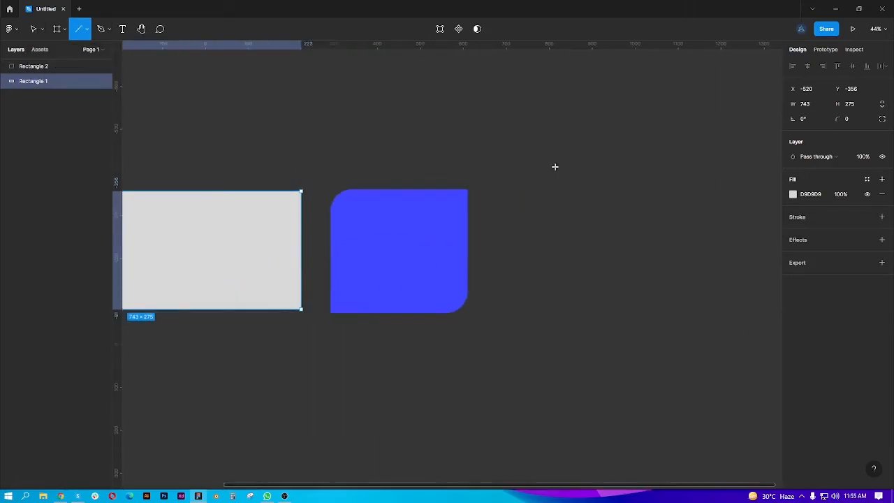
{"action": "left_click_drag", "start_coordinate": [524, 251], "coordinate": [518, 248]}
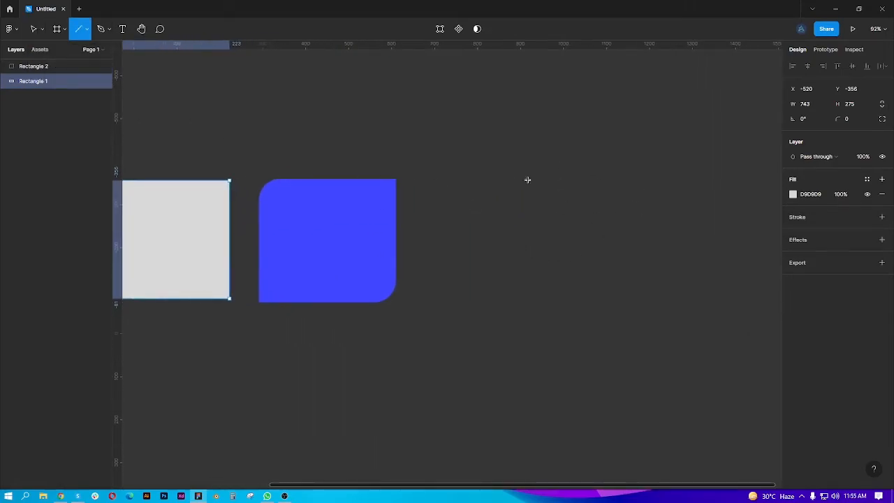
{"action": "left_click_drag", "start_coordinate": [413, 167], "coordinate": [656, 179]}
{"action": "left_click_drag", "start_coordinate": [474, 253], "coordinate": [663, 277]}
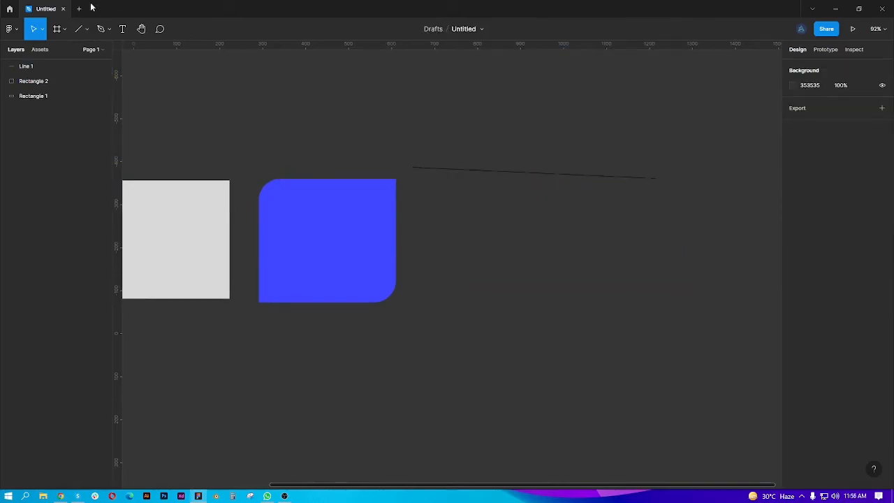
Draw two more lines below the first: one about 253 long descending to the right, one about 418 long descending to the left.
{"action": "left_click", "coordinate": [79, 29]}
{"action": "left_click_drag", "start_coordinate": [430, 203], "coordinate": [531, 246]}
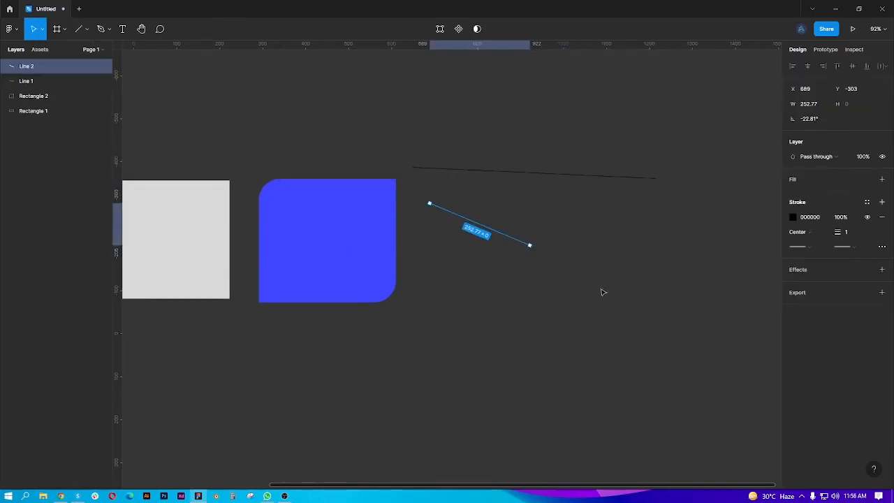
{"action": "left_click", "coordinate": [79, 28]}
{"action": "left_click_drag", "start_coordinate": [614, 196], "coordinate": [463, 296]}
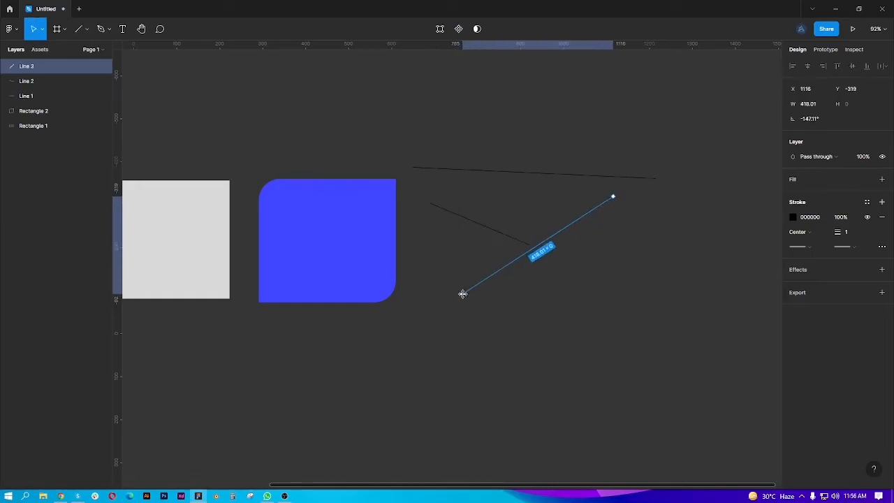
Draw a horizontal line about 459 long below the three slanted lines and delete those three earlier lines.
{"action": "left_click", "coordinate": [77, 31]}
{"action": "mouse_move", "coordinate": [419, 328]}
{"action": "left_mouse_down"}
{"action": "mouse_move", "coordinate": [656, 329]}
{"action": "mouse_move", "coordinate": [447, 331]}
{"action": "mouse_move", "coordinate": [540, 345]}
{"action": "mouse_move", "coordinate": [618, 333]}
{"action": "left_mouse_up"}
{"action": "left_click_drag", "start_coordinate": [433, 95], "coordinate": [577, 295]}
{"action": "key", "text": "Delete"}
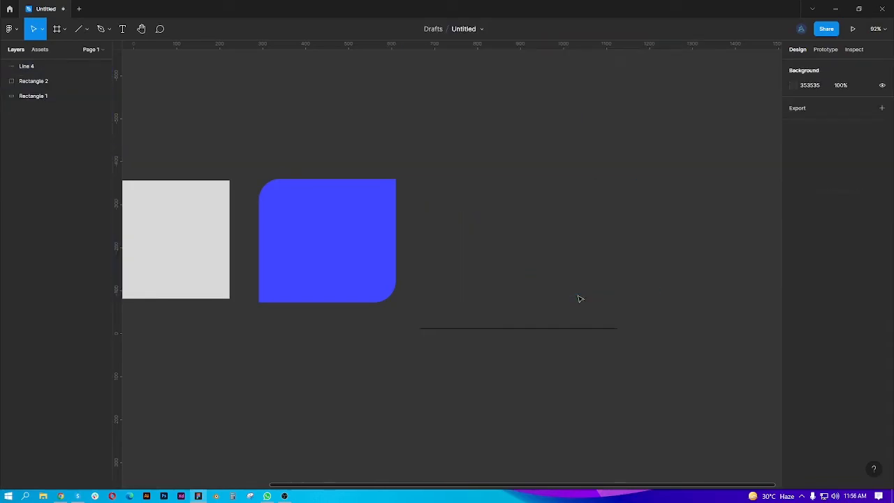
Select the remaining horizontal line and set its stroke colour to white (FFFFFF).
{"action": "scroll", "coordinate": [580, 299], "scroll_direction": "up", "scroll_amount": 5}
{"action": "left_click", "coordinate": [594, 345]}
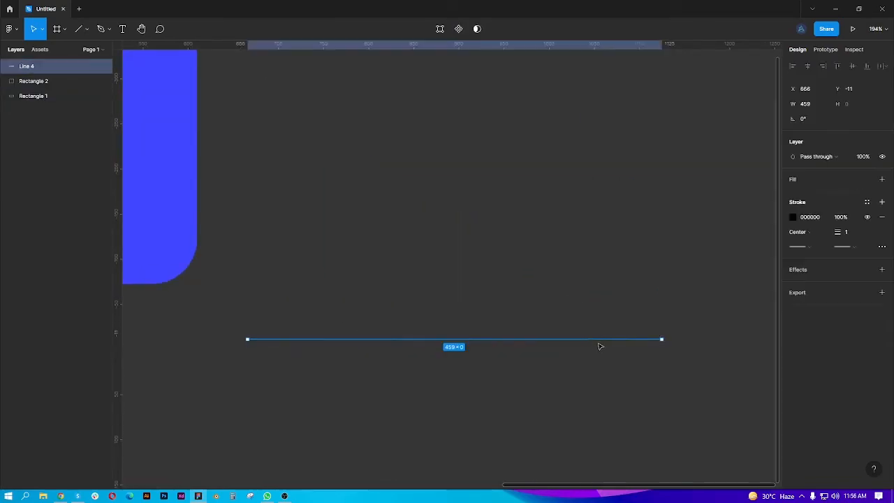
{"action": "left_click", "coordinate": [793, 222]}
{"action": "left_click", "coordinate": [793, 218]}
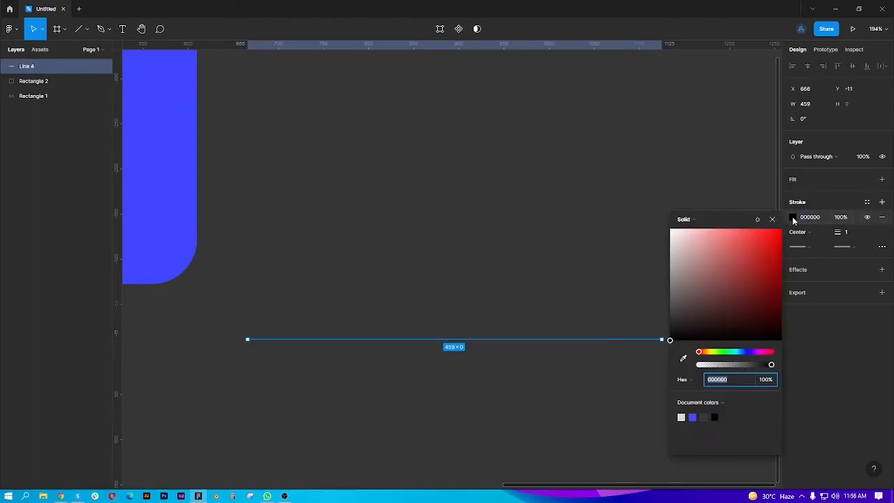
{"action": "left_click_drag", "start_coordinate": [713, 259], "coordinate": [669, 227]}
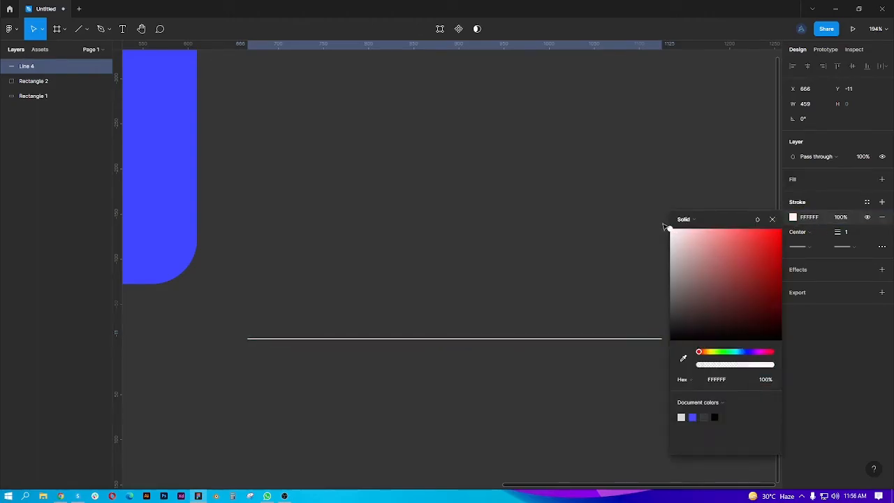
{"action": "left_click", "coordinate": [773, 220]}
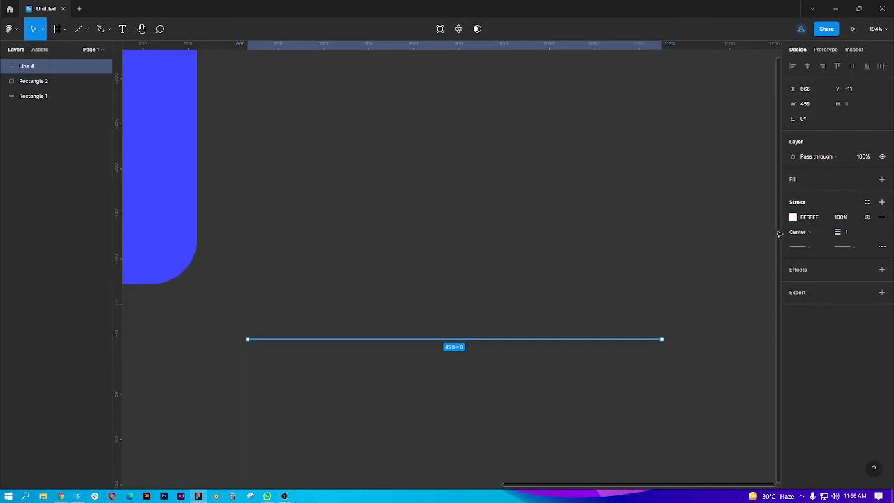
Try the Inside stroke alignment on the white line, return it to Center, and deselect the line.
{"action": "left_click", "coordinate": [824, 238]}
{"action": "left_click", "coordinate": [812, 242]}
{"action": "left_click", "coordinate": [813, 235]}
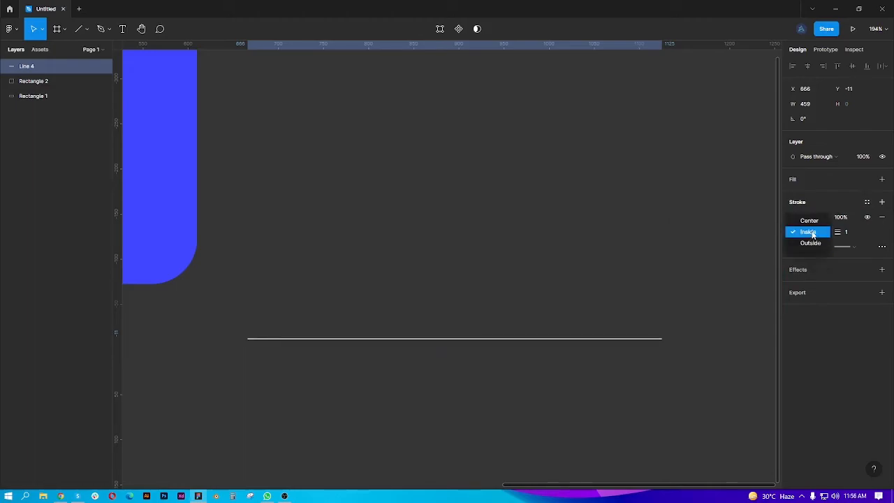
{"action": "left_click", "coordinate": [809, 221]}
{"action": "mouse_move", "coordinate": [838, 232]}
{"action": "left_mouse_down"}
{"action": "mouse_move", "coordinate": [881, 228]}
{"action": "mouse_move", "coordinate": [823, 234]}
{"action": "mouse_move", "coordinate": [856, 235]}
{"action": "mouse_move", "coordinate": [837, 237]}
{"action": "left_mouse_up"}
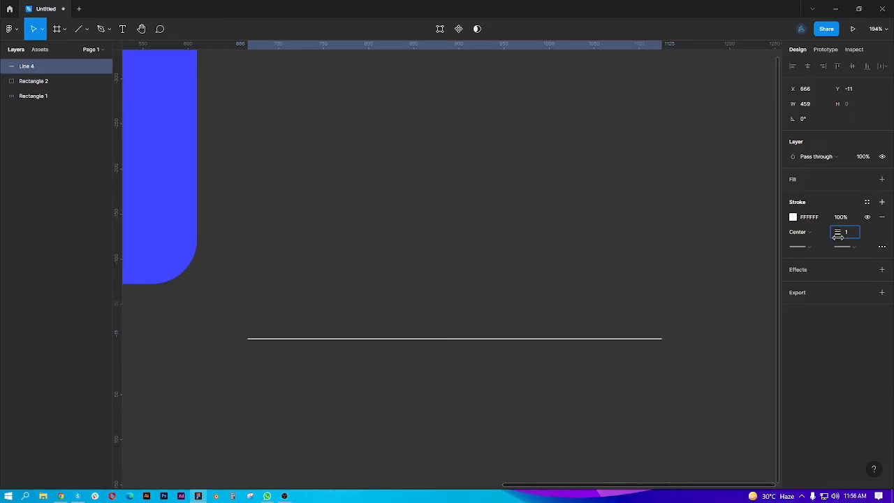
{"action": "left_click", "coordinate": [543, 362]}
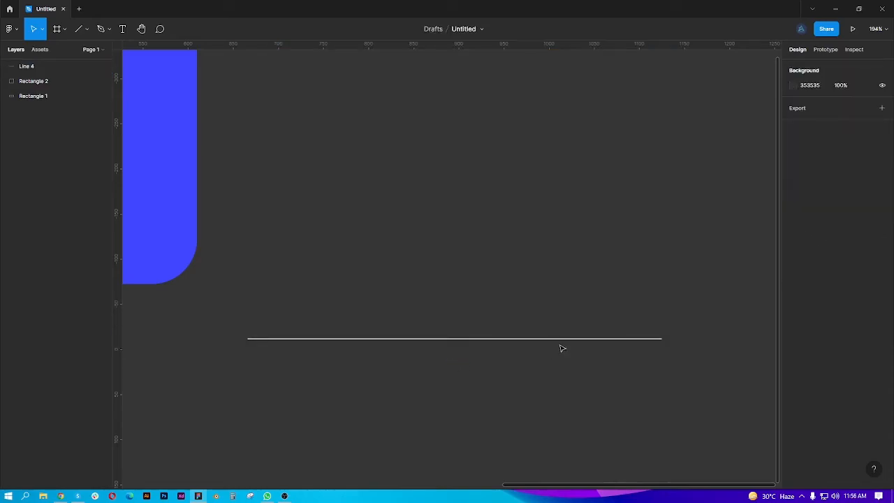
Try the Line arrow, Triangle arrow and Reversed triangle styles on the white line's start point.
{"action": "left_click", "coordinate": [564, 342]}
{"action": "left_click", "coordinate": [809, 247]}
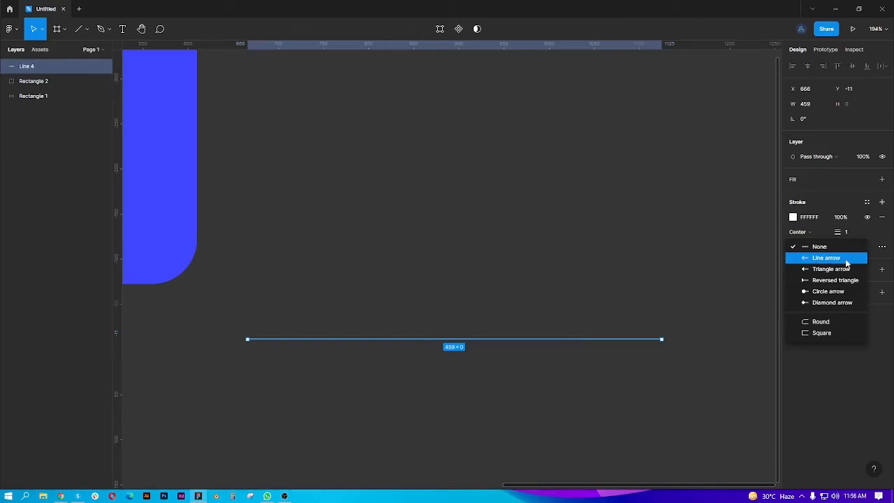
{"action": "left_click", "coordinate": [846, 259]}
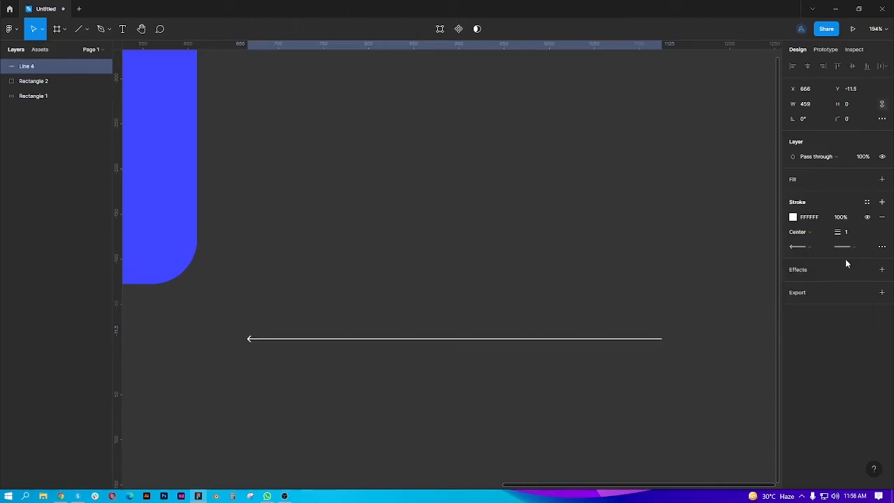
{"action": "left_click", "coordinate": [812, 246]}
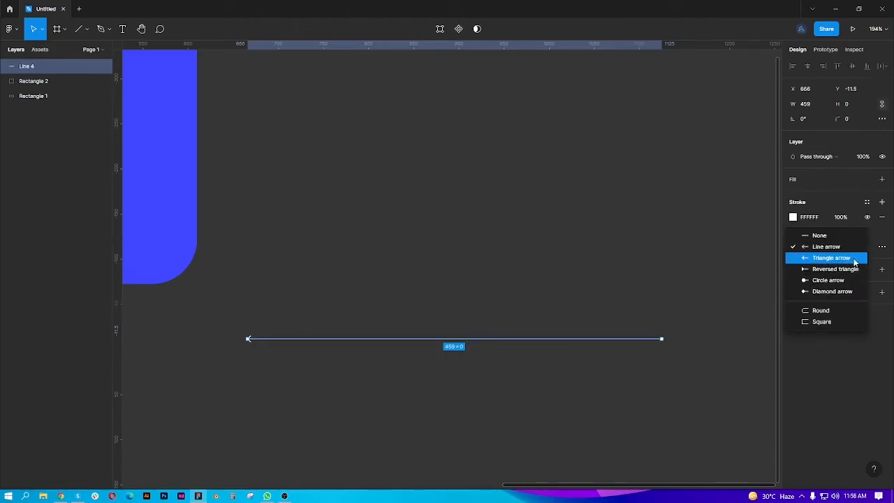
{"action": "left_click", "coordinate": [853, 259]}
{"action": "left_click", "coordinate": [804, 248]}
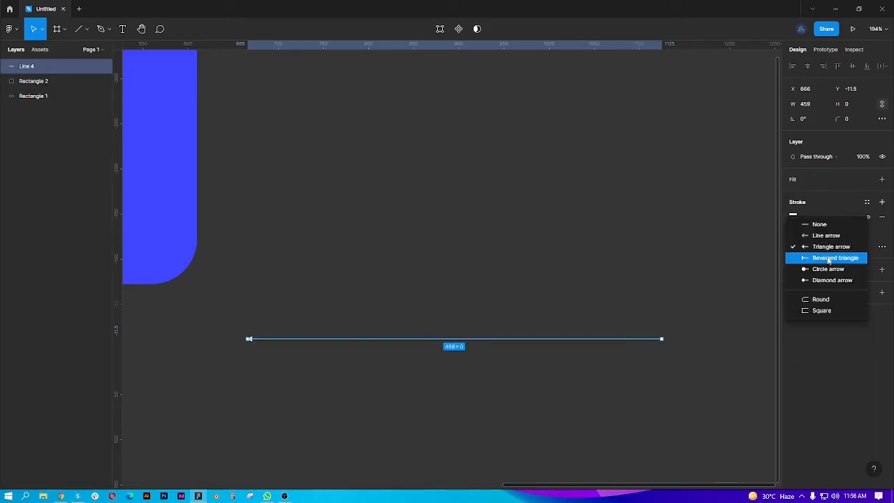
{"action": "left_click", "coordinate": [849, 259]}
Try the Circle arrow, Diamond arrow and Round styles on the white line's start point.
{"action": "left_click", "coordinate": [809, 248]}
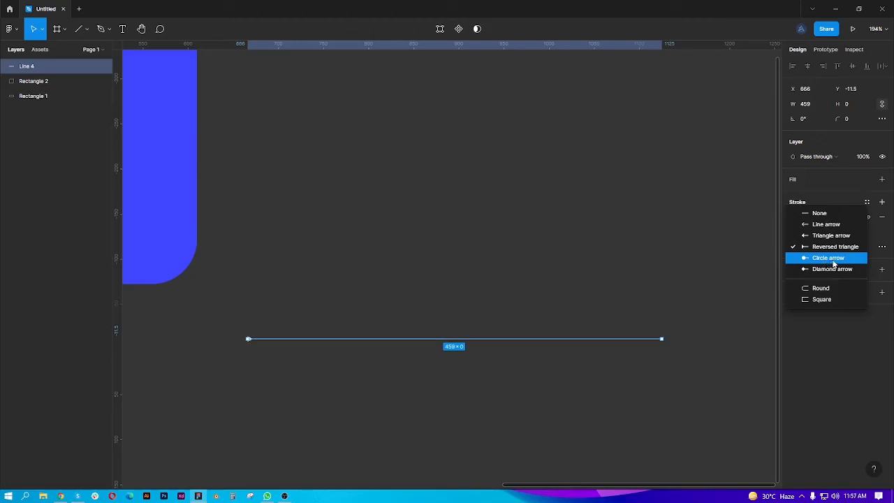
{"action": "left_click", "coordinate": [834, 261]}
{"action": "left_click", "coordinate": [805, 250]}
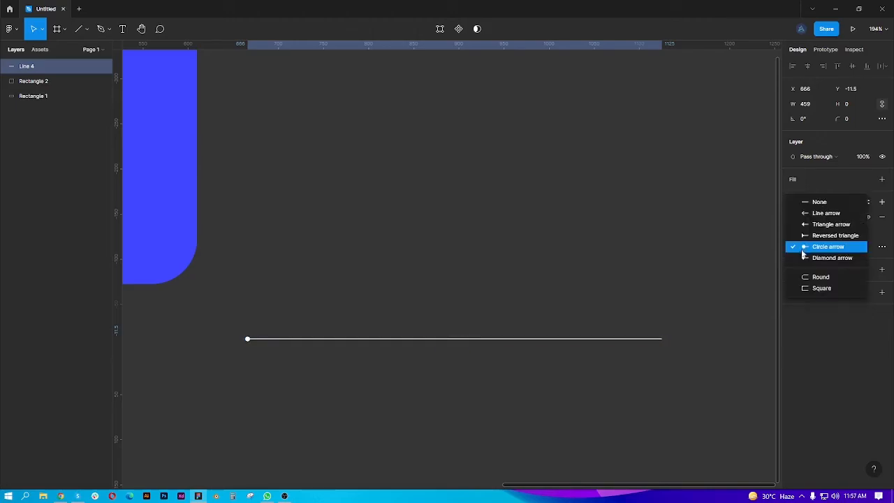
{"action": "left_click", "coordinate": [846, 264]}
{"action": "left_click", "coordinate": [808, 248]}
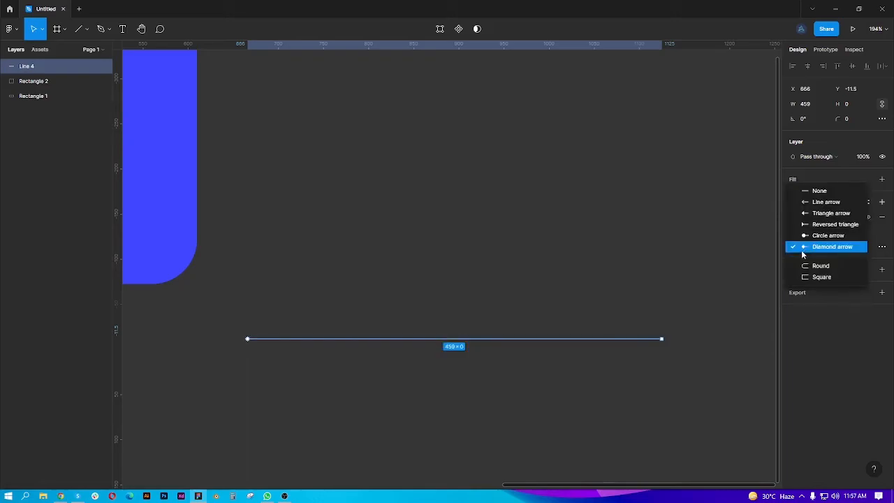
{"action": "left_click", "coordinate": [830, 267]}
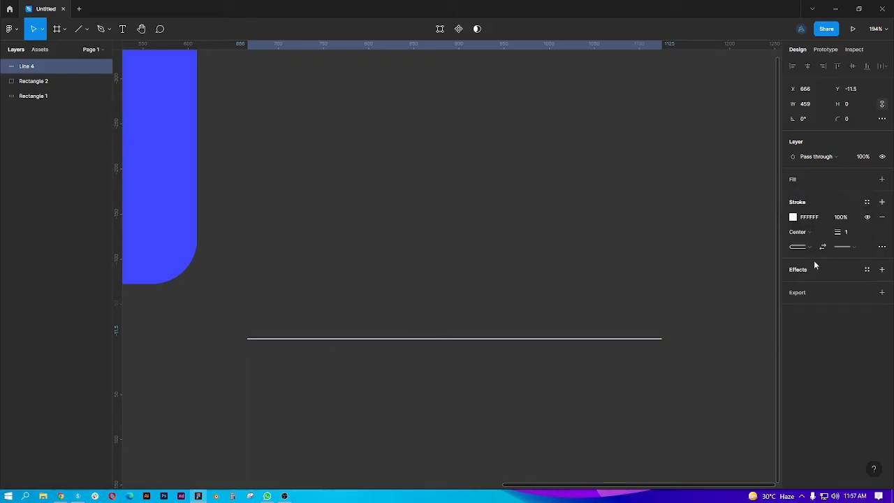
Try the Square and Round start caps with a stroke weight of 1, and reset the start point to None.
{"action": "scroll", "coordinate": [661, 339], "scroll_direction": "up", "scroll_amount": 5}
{"action": "scroll", "coordinate": [687, 339], "scroll_direction": "up", "scroll_amount": 8}
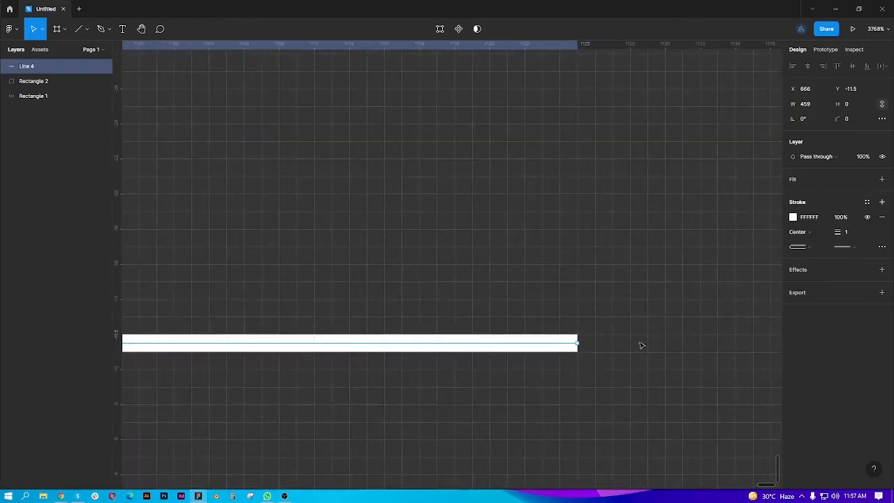
{"action": "left_click", "coordinate": [809, 248]}
{"action": "left_click", "coordinate": [821, 259]}
{"action": "left_click", "coordinate": [805, 249]}
{"action": "left_click", "coordinate": [821, 237]}
{"action": "mouse_move", "coordinate": [838, 232]}
{"action": "left_mouse_down"}
{"action": "mouse_move", "coordinate": [863, 231]}
{"action": "mouse_move", "coordinate": [833, 235]}
{"action": "left_mouse_up"}
{"action": "type", "text": "1"}
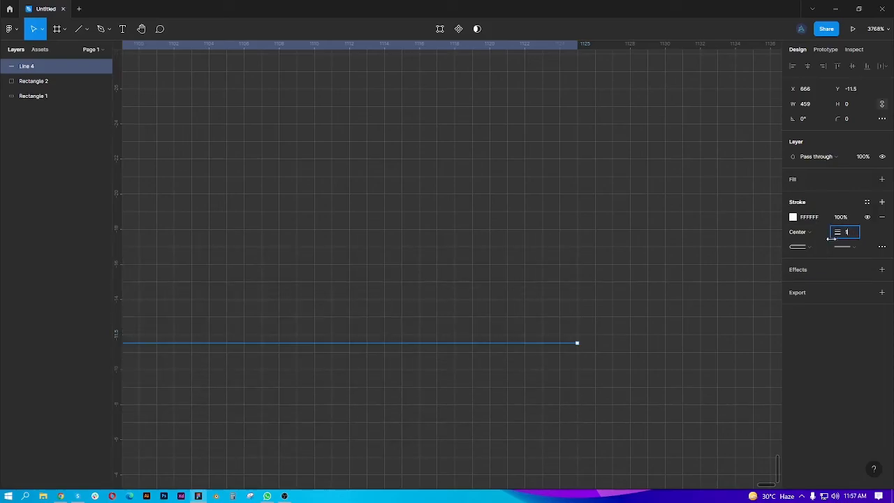
{"action": "left_click", "coordinate": [812, 248]}
{"action": "left_click", "coordinate": [821, 174]}
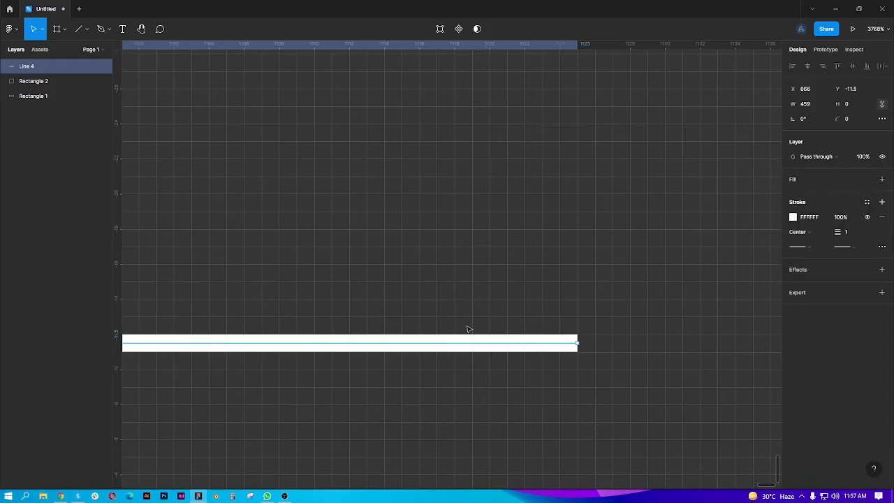
Change the white line's stroke style to Dash with a dash length of 12, leaving its end point at None.
{"action": "scroll", "coordinate": [468, 329], "scroll_direction": "down", "scroll_amount": 5}
{"action": "scroll", "coordinate": [642, 341], "scroll_direction": "down", "scroll_amount": 5}
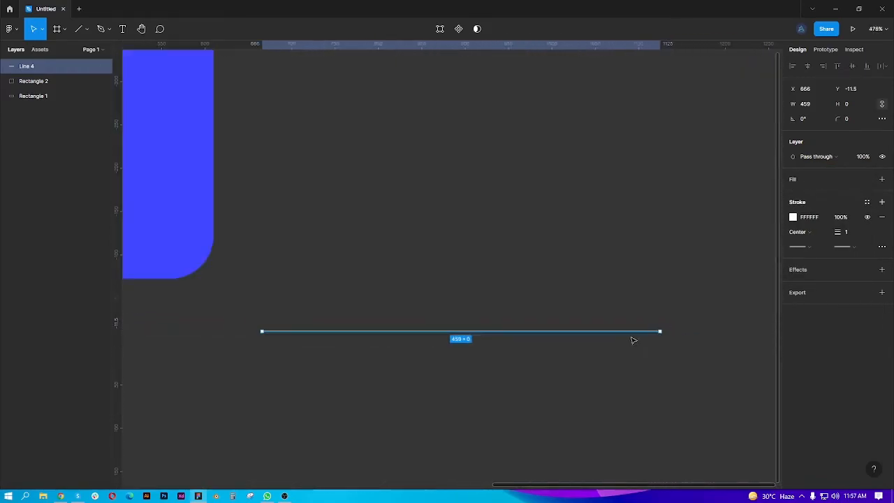
{"action": "left_click_drag", "start_coordinate": [681, 364], "coordinate": [709, 349]}
{"action": "left_click", "coordinate": [852, 248]}
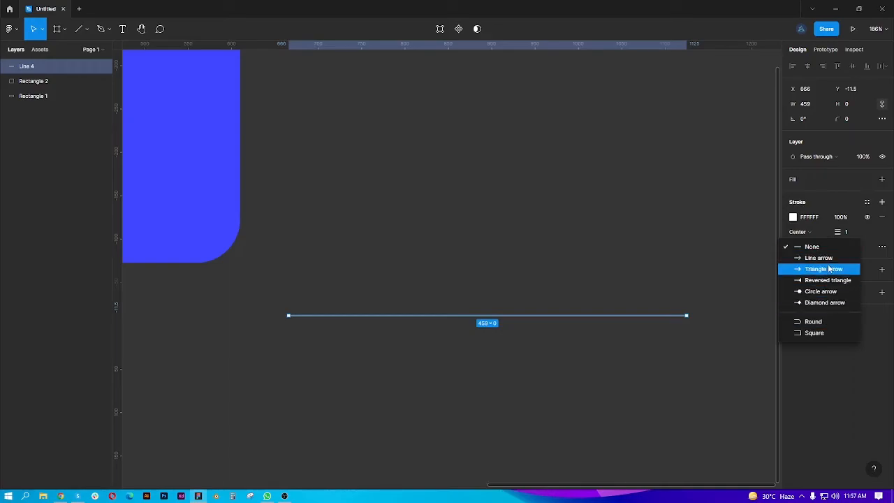
{"action": "left_click", "coordinate": [837, 248]}
{"action": "left_click", "coordinate": [882, 248]}
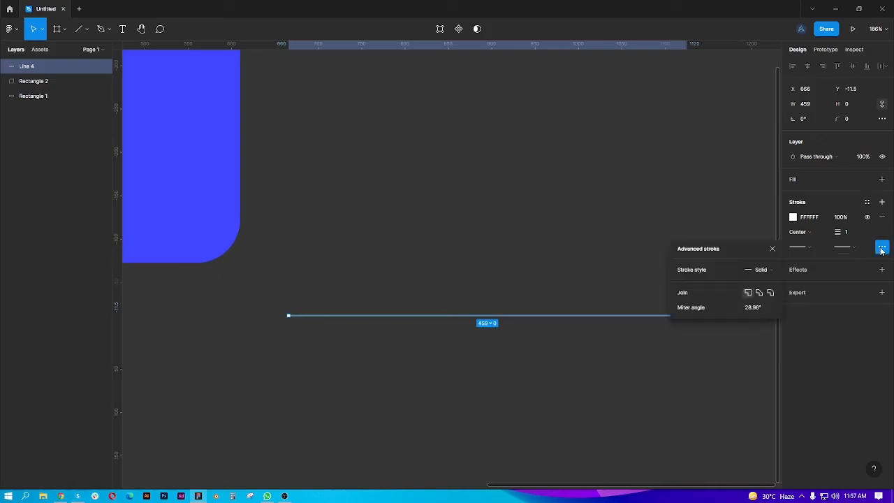
{"action": "left_click", "coordinate": [762, 270]}
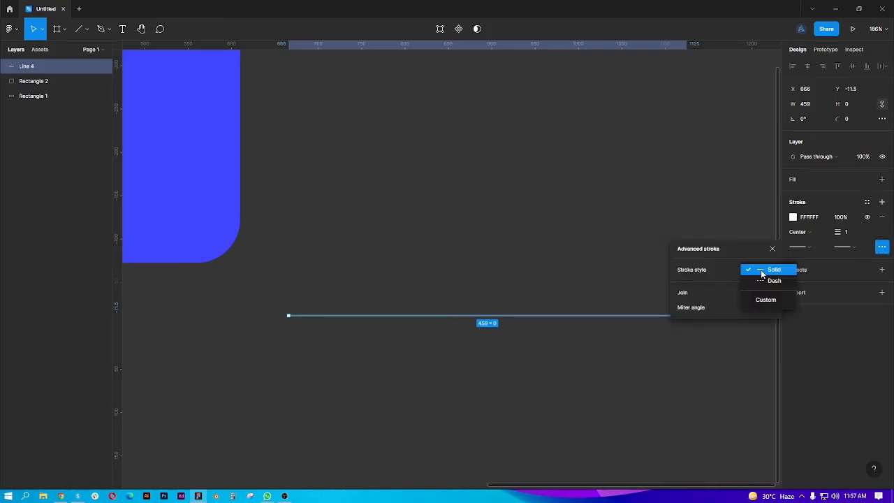
{"action": "left_click", "coordinate": [770, 282]}
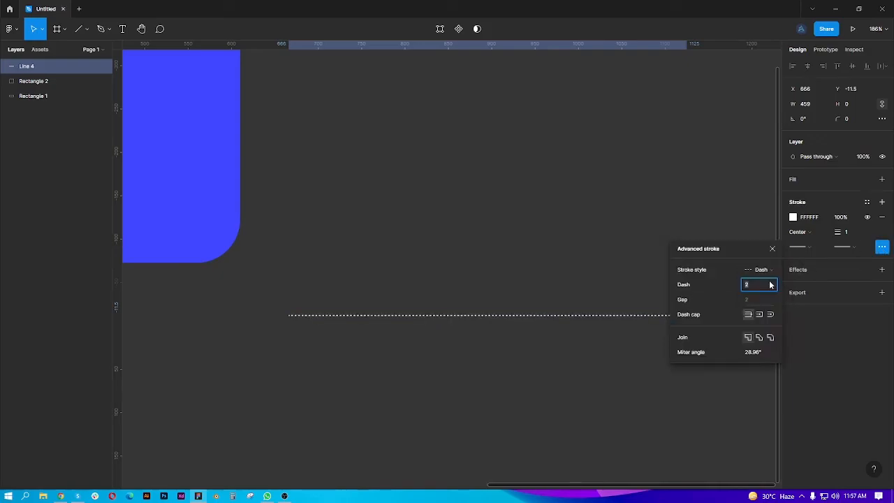
{"action": "left_click", "coordinate": [745, 286]}
{"action": "type", "text": "8"}
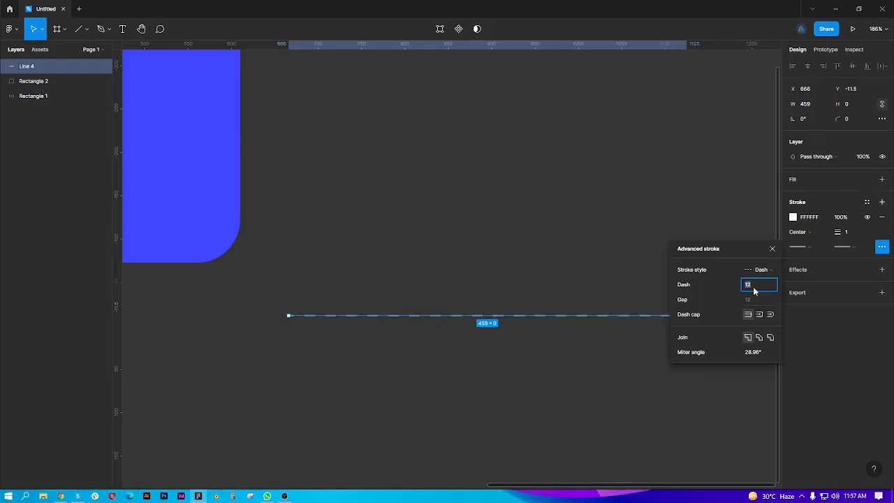
Set the dash length to 2, switch the stroke style back to Solid, and close the advanced stroke settings.
{"action": "type", "text": "2"}
{"action": "key", "text": "Return"}
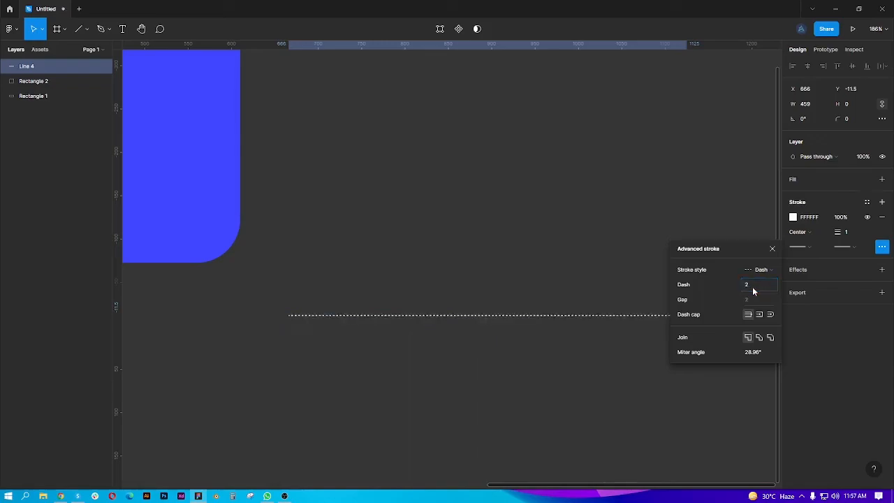
{"action": "left_click", "coordinate": [770, 268]}
{"action": "left_click", "coordinate": [772, 253]}
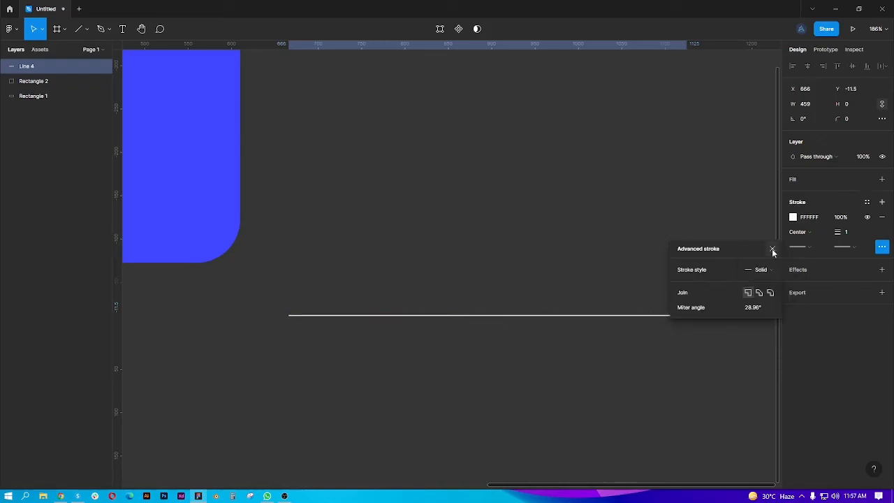
{"action": "left_click", "coordinate": [773, 249]}
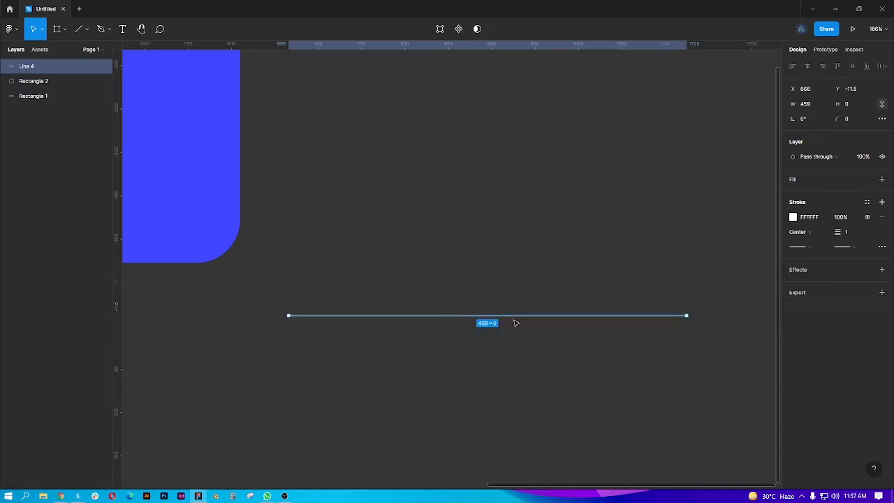
Delete the white horizontal line.
{"action": "scroll", "coordinate": [540, 313], "scroll_direction": "down", "scroll_amount": 8}
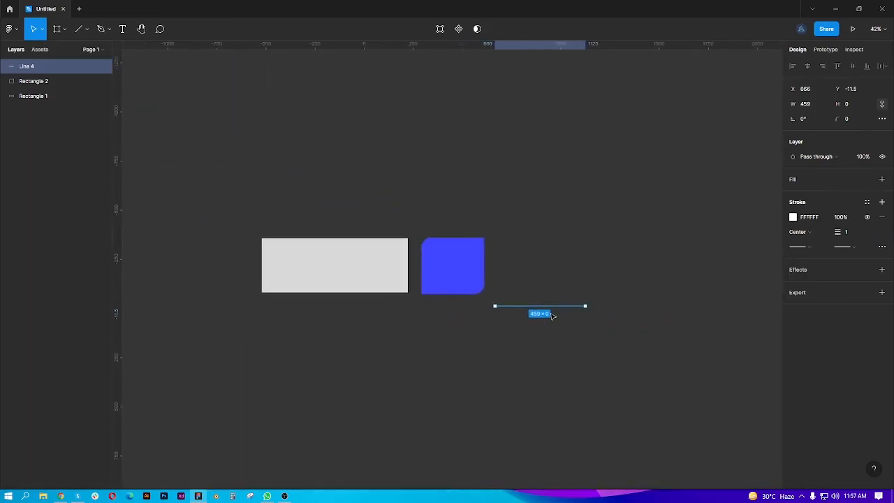
{"action": "scroll", "coordinate": [552, 316], "scroll_direction": "up", "scroll_amount": 4}
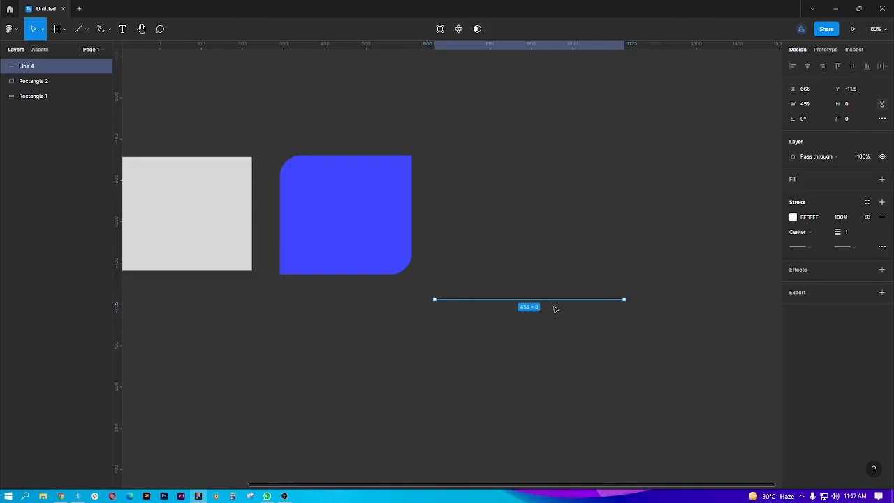
{"action": "key", "text": "Delete"}
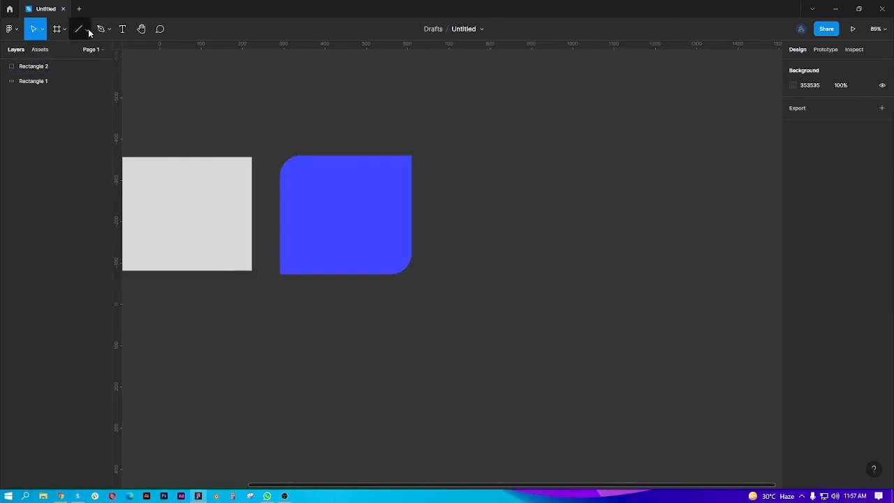
Draw a horizontal arrow about 466 long with the Arrow tool, extending rightward from beside the blue shape.
{"action": "left_click", "coordinate": [86, 28]}
{"action": "left_click", "coordinate": [91, 72]}
{"action": "left_click_drag", "start_coordinate": [436, 208], "coordinate": [630, 208]}
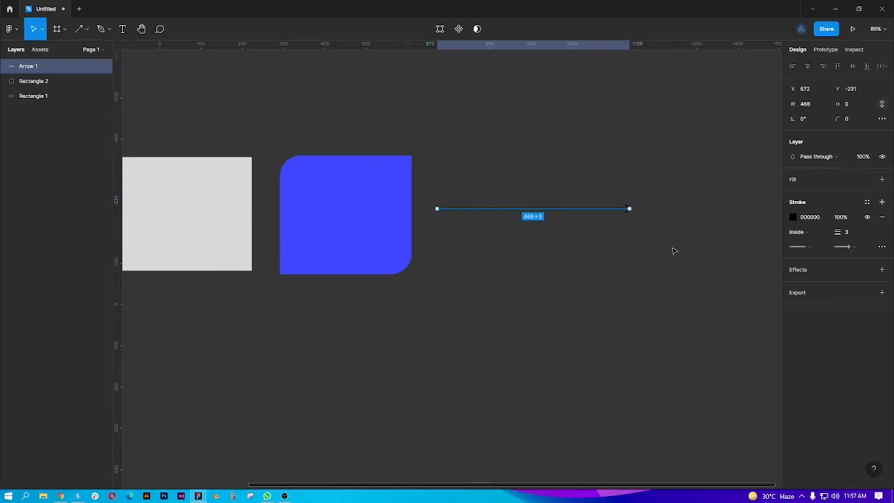
Make the arrow's stroke white (FFFFFF) and shorten the arrow to about 35 long.
{"action": "left_click", "coordinate": [793, 218]}
{"action": "mouse_move", "coordinate": [767, 234]}
{"action": "left_mouse_down"}
{"action": "mouse_move", "coordinate": [622, 194]}
{"action": "mouse_move", "coordinate": [455, 211]}
{"action": "left_mouse_up"}
{"action": "left_click", "coordinate": [773, 220]}
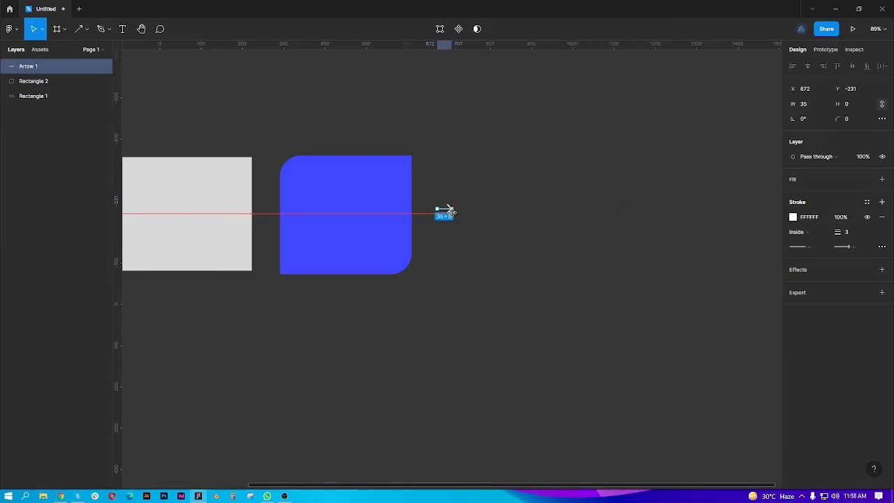
Look at the short white arrow up close and delete it.
{"action": "scroll", "coordinate": [455, 211], "scroll_direction": "up", "scroll_amount": 10}
{"action": "left_click", "coordinate": [570, 250]}
{"action": "scroll", "coordinate": [482, 249], "scroll_direction": "down", "scroll_amount": 5}
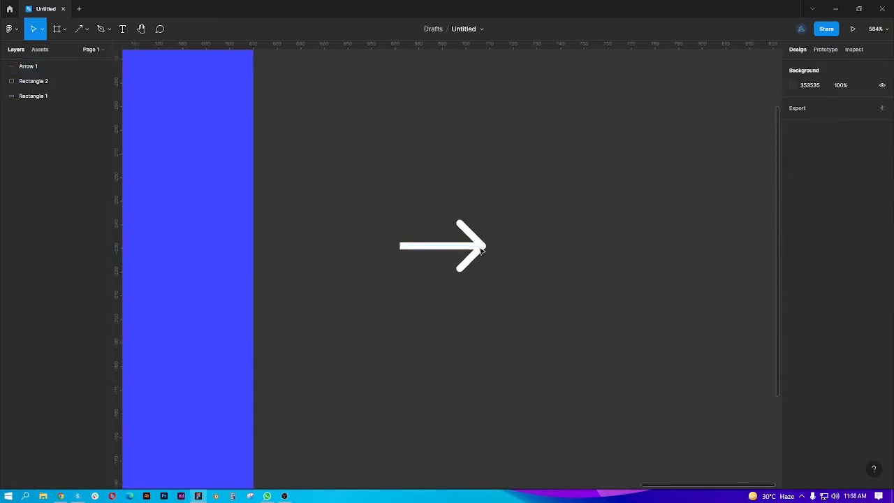
{"action": "scroll", "coordinate": [482, 250], "scroll_direction": "up", "scroll_amount": 4}
{"action": "scroll", "coordinate": [489, 244], "scroll_direction": "down", "scroll_amount": 8}
{"action": "left_click", "coordinate": [505, 247]}
{"action": "key", "text": "Delete"}
{"action": "left_click", "coordinate": [86, 29]}
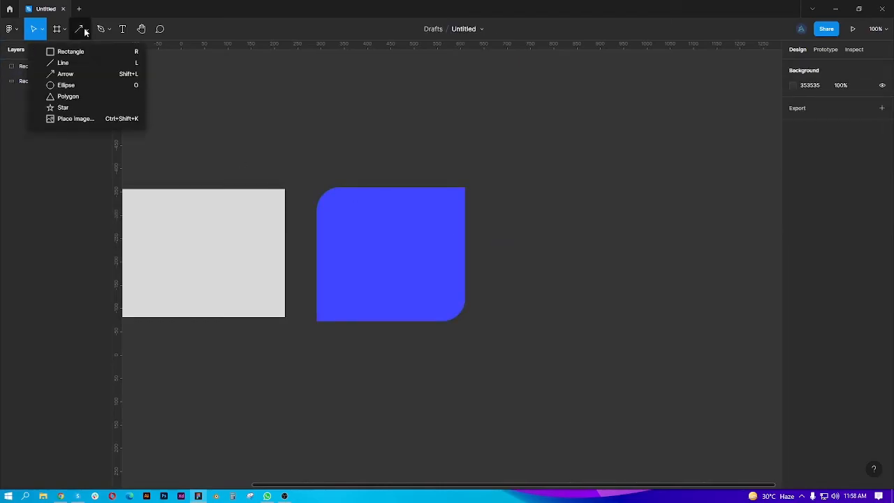
{"action": "left_click", "coordinate": [100, 86]}
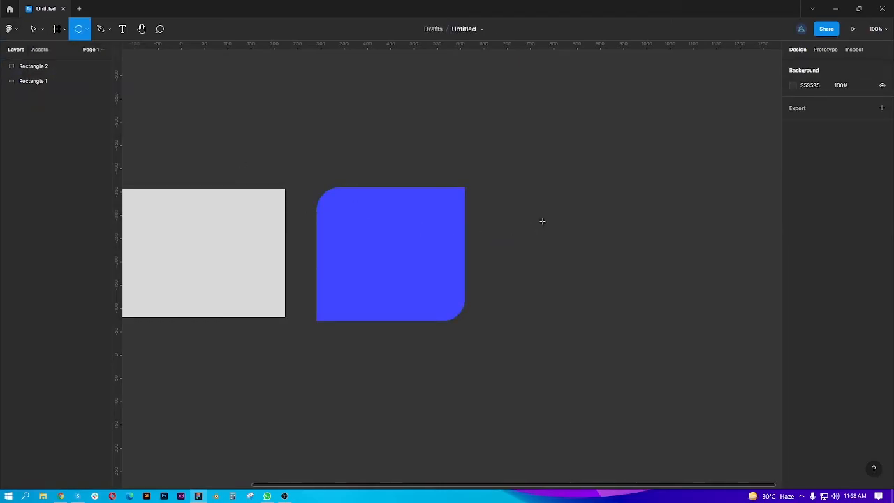
{"action": "left_click", "coordinate": [503, 189]}
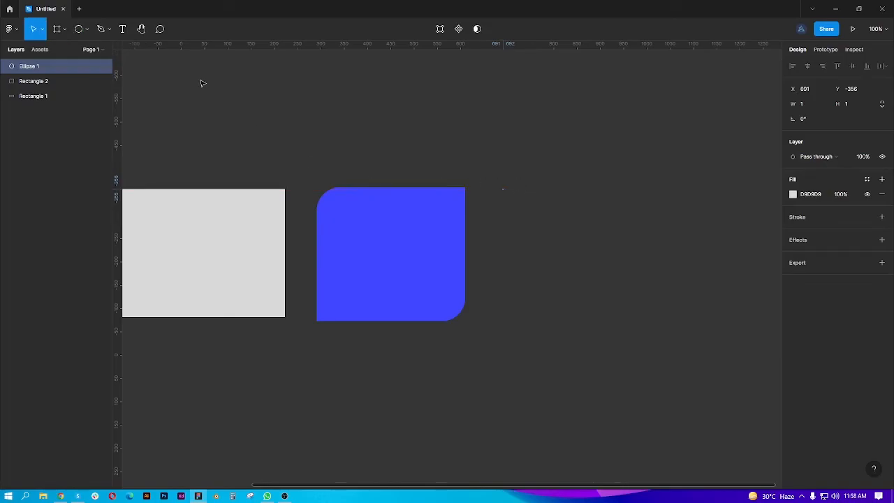
{"action": "key", "text": "Delete"}
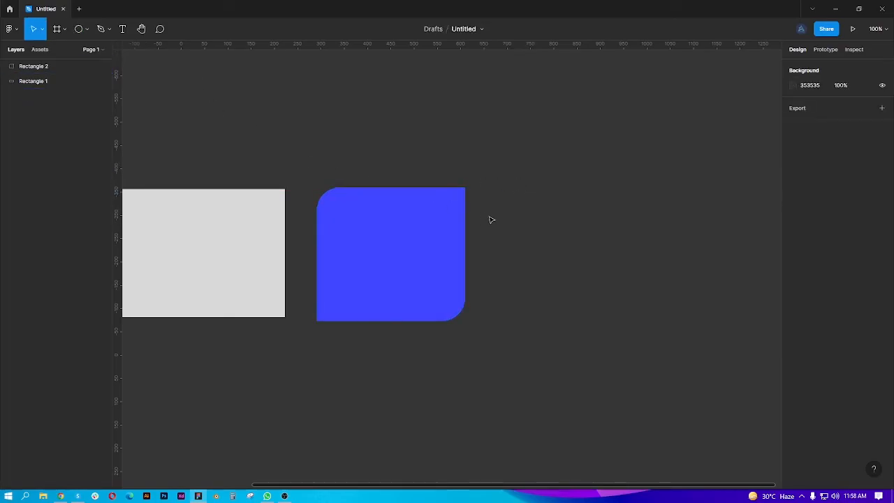
Draw a circle about 277 × 277 with the Ellipse tool beside the blue shape and fill it gray (838383).
{"action": "left_click", "coordinate": [78, 28]}
{"action": "left_click_drag", "start_coordinate": [500, 180], "coordinate": [601, 312]}
{"action": "left_click", "coordinate": [794, 194]}
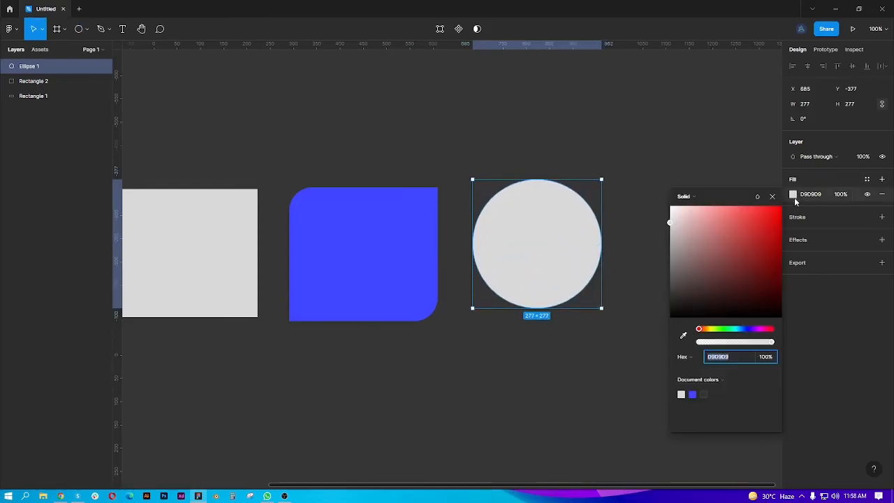
{"action": "left_click_drag", "start_coordinate": [729, 223], "coordinate": [653, 263]}
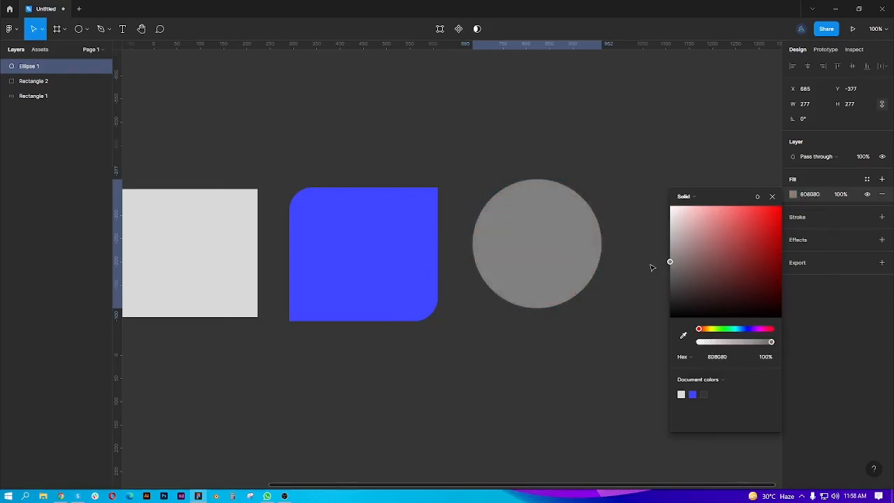
{"action": "left_click", "coordinate": [773, 198]}
Add an inside stroke to the circle, coloured white (FFFFFF) and 17 thick.
{"action": "left_click", "coordinate": [810, 220]}
{"action": "left_click", "coordinate": [841, 247]}
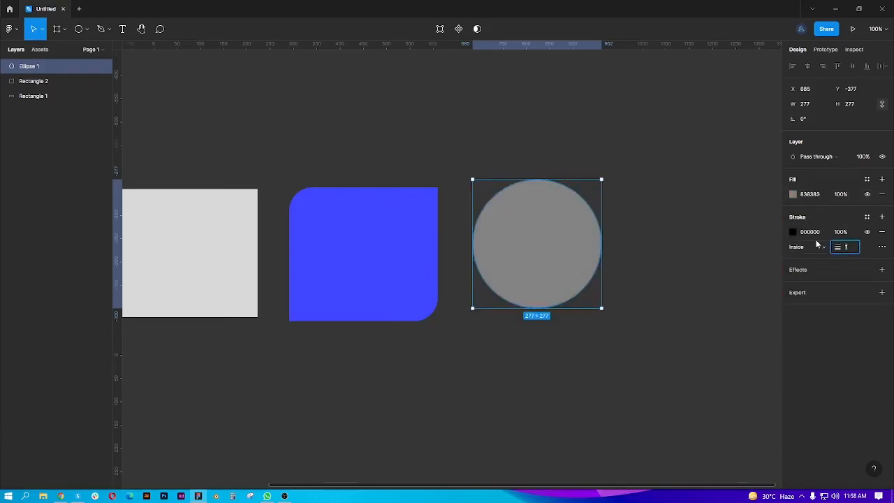
{"action": "left_click", "coordinate": [794, 233]}
{"action": "left_click_drag", "start_coordinate": [759, 259], "coordinate": [647, 234]}
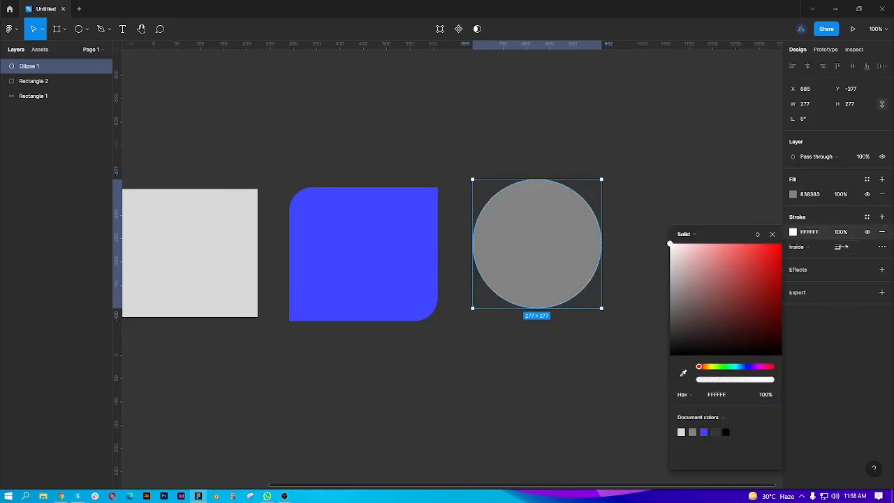
{"action": "left_click_drag", "start_coordinate": [839, 247], "coordinate": [853, 247]}
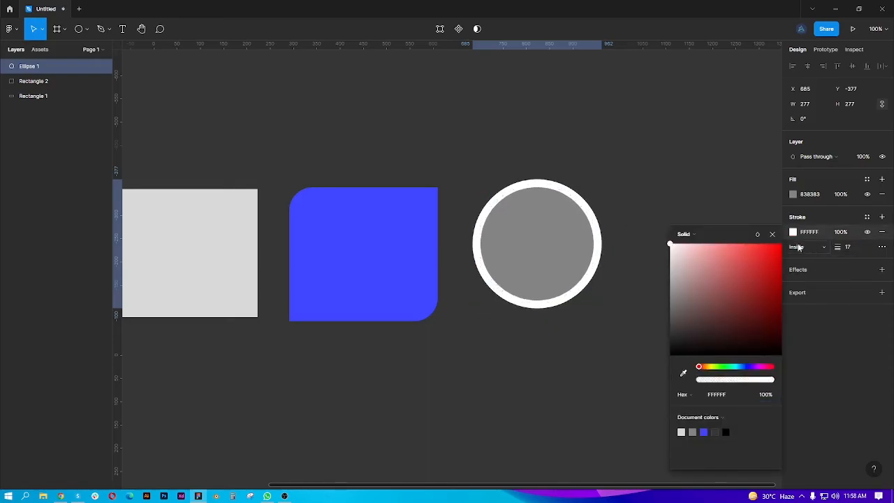
Change the circle's fill to black (000000).
{"action": "left_click", "coordinate": [791, 195]}
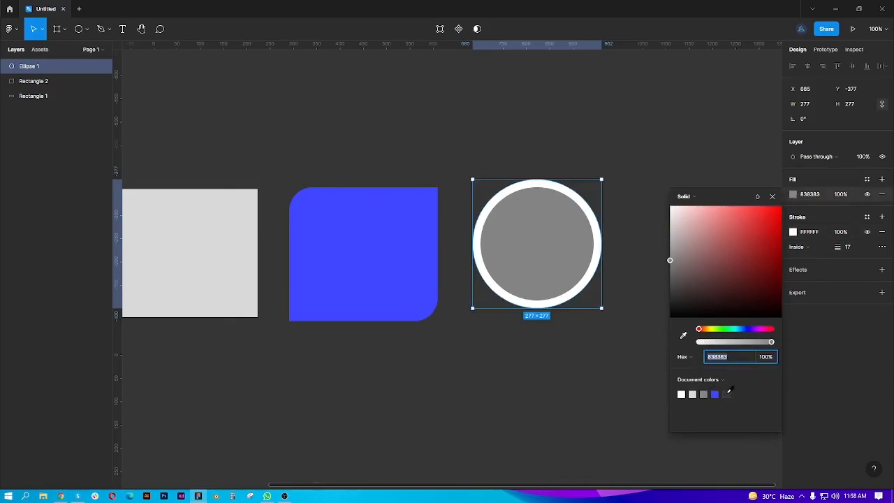
{"action": "left_click", "coordinate": [686, 318]}
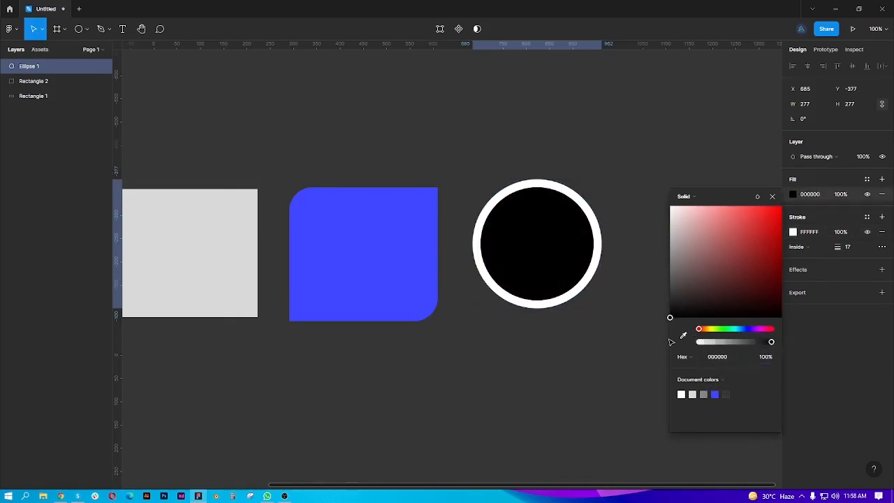
{"action": "left_click", "coordinate": [772, 196]}
Delete the black circle with the white stroke.
{"action": "left_click", "coordinate": [463, 202]}
{"action": "left_click", "coordinate": [559, 248]}
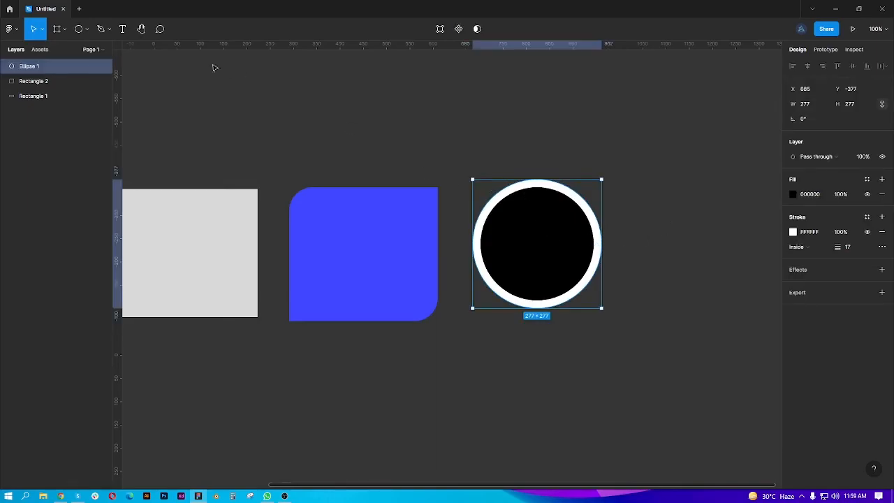
{"action": "key", "text": "Delete"}
Draw a triangle about 203 × 203 with the Polygon tool beside the blue shape, and delete it.
{"action": "left_click", "coordinate": [86, 29]}
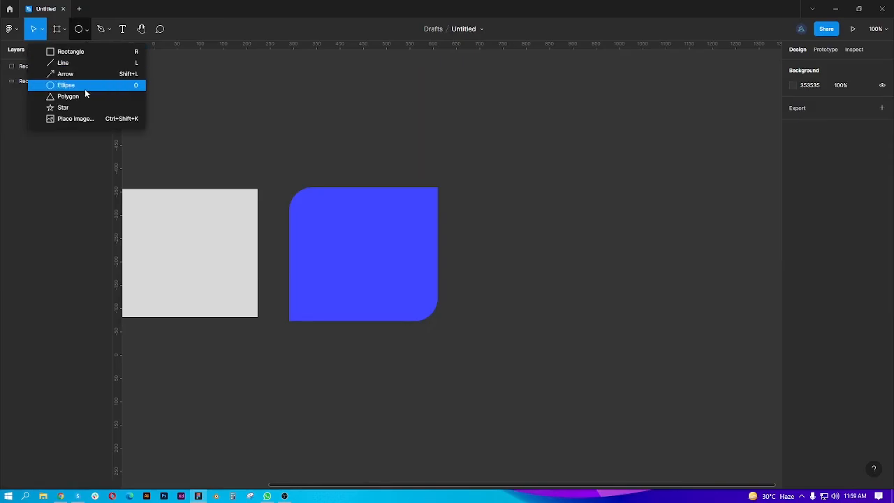
{"action": "left_click", "coordinate": [69, 97]}
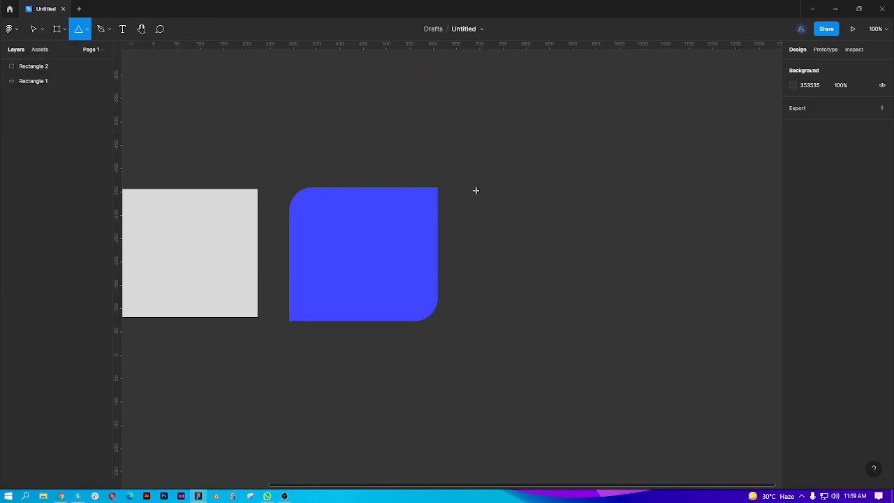
{"action": "mouse_move", "coordinate": [476, 188]}
{"action": "left_mouse_down"}
{"action": "mouse_move", "coordinate": [531, 257]}
{"action": "mouse_move", "coordinate": [637, 263]}
{"action": "mouse_move", "coordinate": [563, 294]}
{"action": "mouse_move", "coordinate": [596, 184]}
{"action": "mouse_move", "coordinate": [709, 264]}
{"action": "mouse_move", "coordinate": [571, 259]}
{"action": "mouse_move", "coordinate": [639, 208]}
{"action": "mouse_move", "coordinate": [663, 248]}
{"action": "mouse_move", "coordinate": [547, 224]}
{"action": "mouse_move", "coordinate": [574, 255]}
{"action": "mouse_move", "coordinate": [601, 332]}
{"action": "mouse_move", "coordinate": [532, 243]}
{"action": "mouse_move", "coordinate": [575, 319]}
{"action": "mouse_move", "coordinate": [525, 253]}
{"action": "mouse_move", "coordinate": [546, 285]}
{"action": "left_mouse_up"}
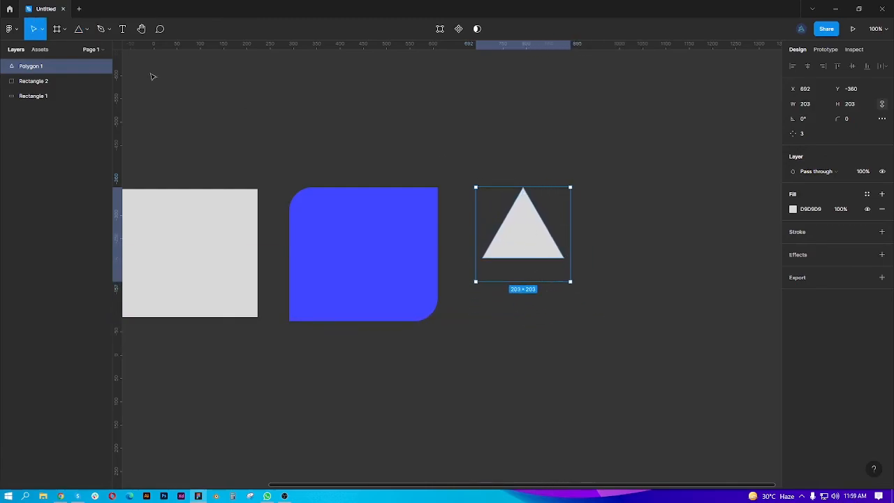
{"action": "left_click", "coordinate": [101, 28]}
{"action": "left_click", "coordinate": [88, 31]}
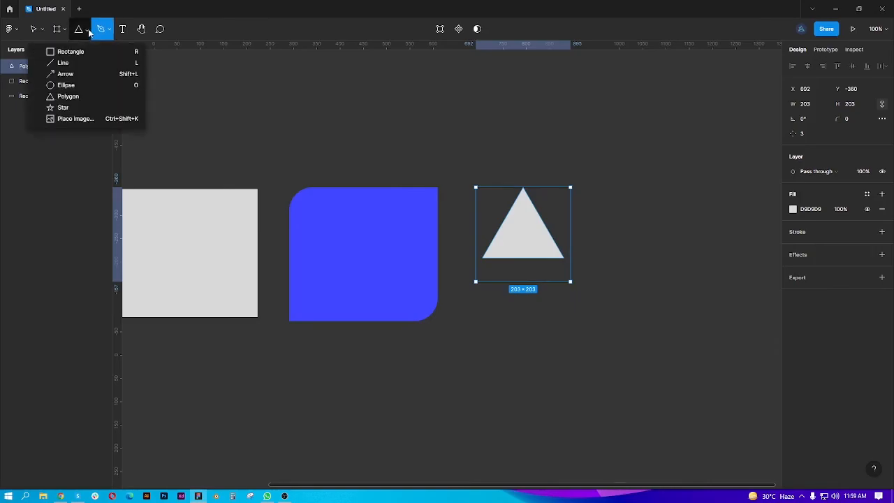
{"action": "key", "text": "Delete"}
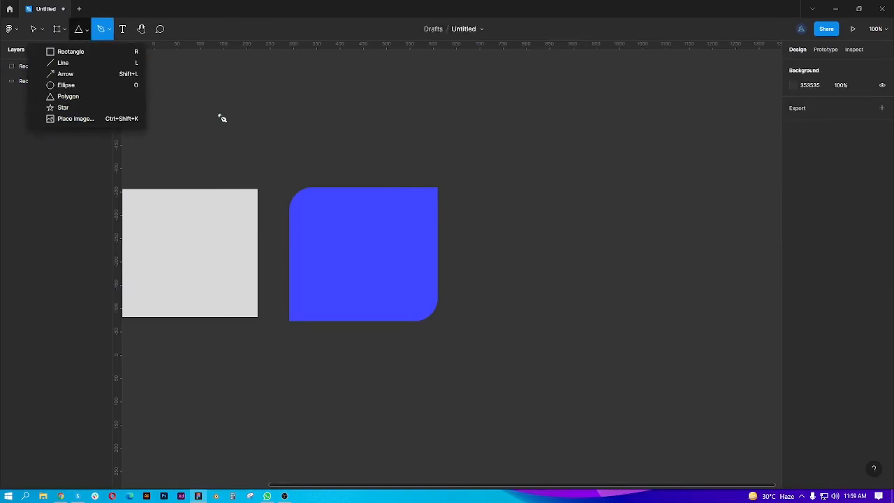
Draw a five-pointed star about 92 × 92 with the Star tool beside the blue shape, and delete it.
{"action": "left_click", "coordinate": [79, 108]}
{"action": "left_click_drag", "start_coordinate": [477, 188], "coordinate": [520, 213]}
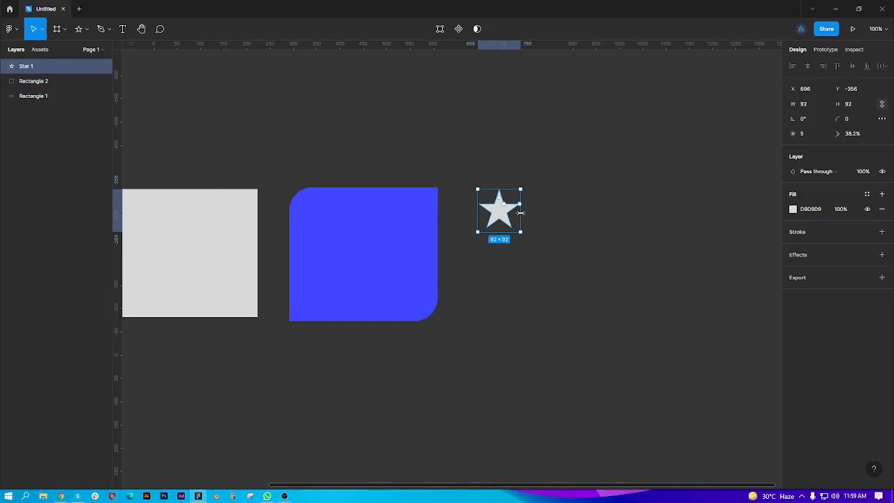
{"action": "key", "text": "Delete"}
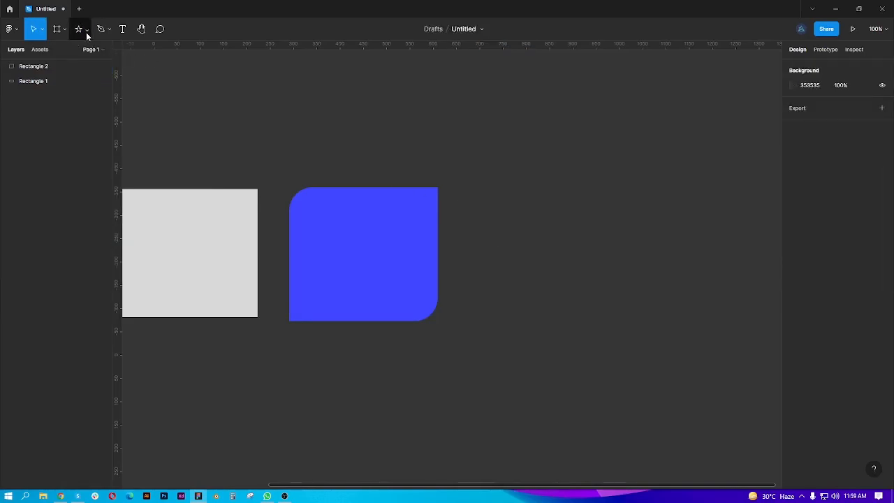
Place the image 6eed18117034339.606dfc2c76736.png from Downloads beside the blue shape at about 358 × 358, and move it up slightly.
{"action": "left_click", "coordinate": [86, 32]}
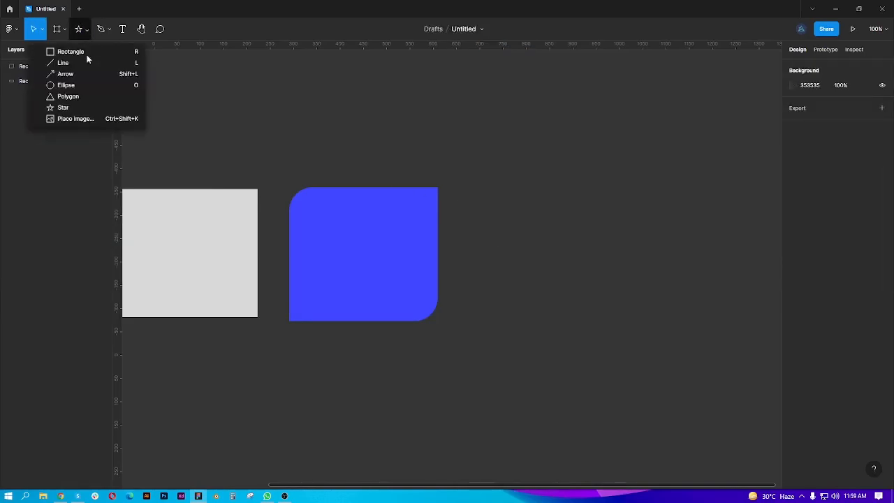
{"action": "left_click", "coordinate": [90, 121]}
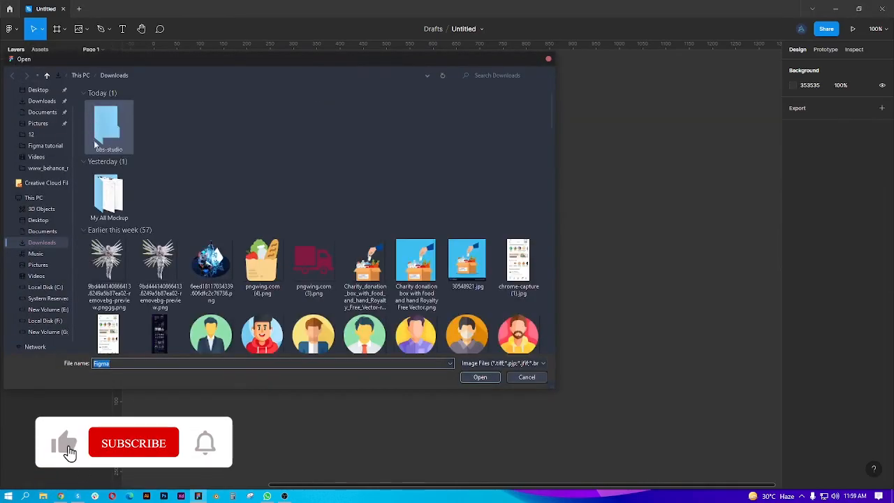
{"action": "left_click", "coordinate": [211, 264]}
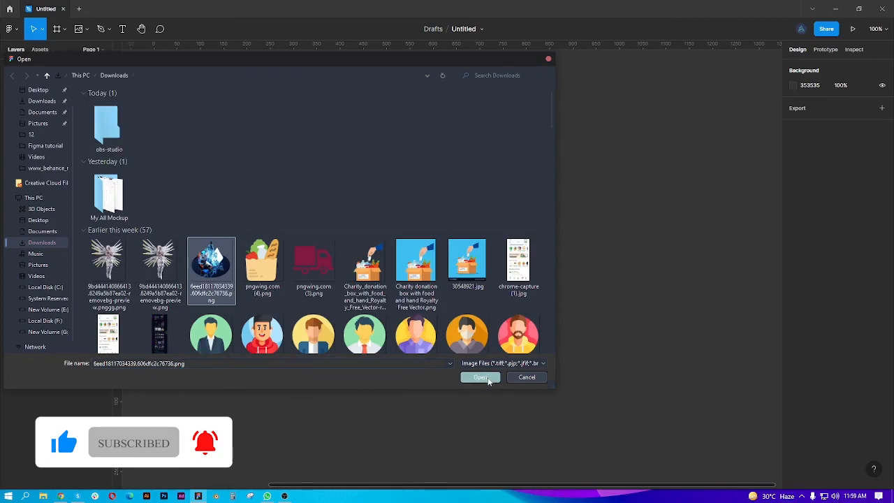
{"action": "left_click", "coordinate": [481, 377]}
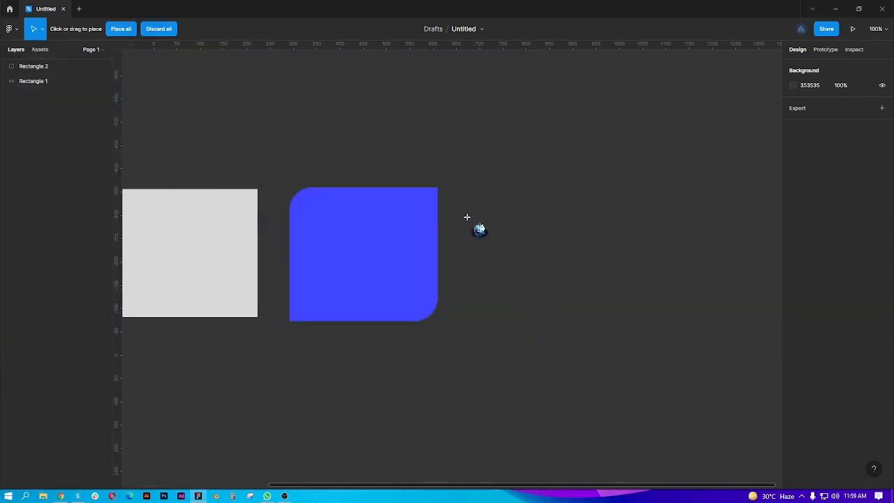
{"action": "left_click_drag", "start_coordinate": [466, 190], "coordinate": [590, 355]}
{"action": "left_click_drag", "start_coordinate": [561, 314], "coordinate": [562, 295]}
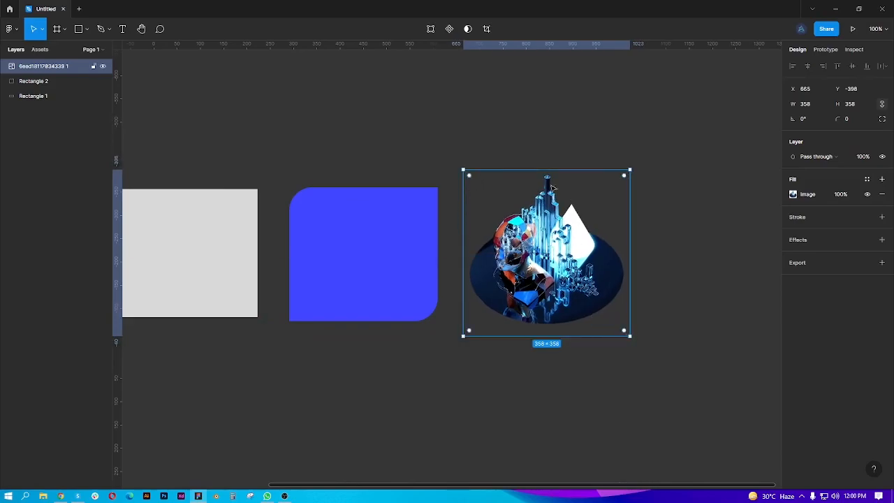
{"action": "left_click", "coordinate": [63, 30]}
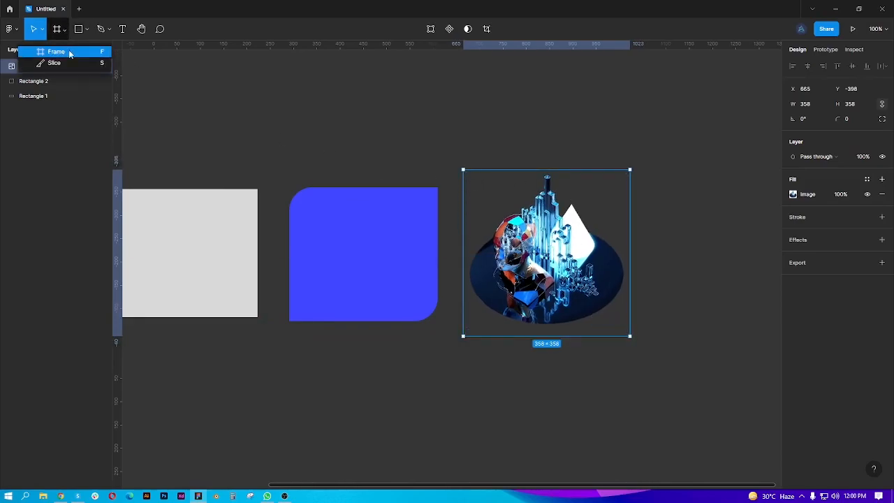
{"action": "left_click", "coordinate": [86, 29]}
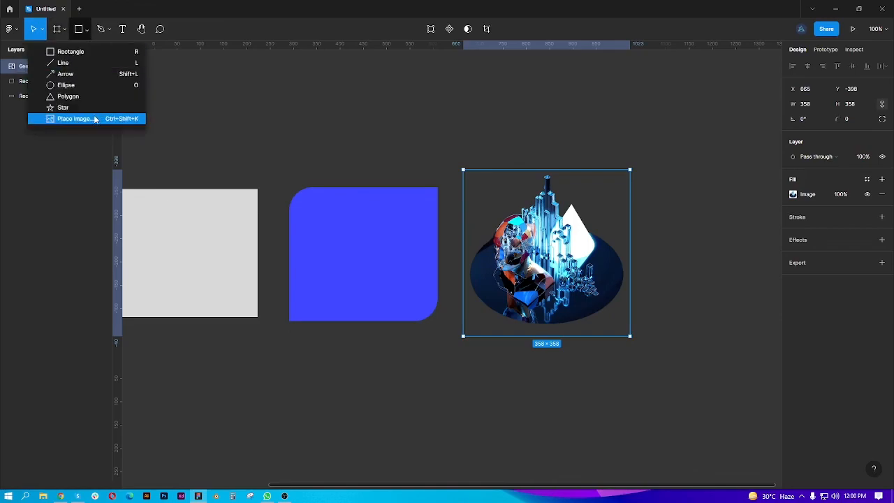